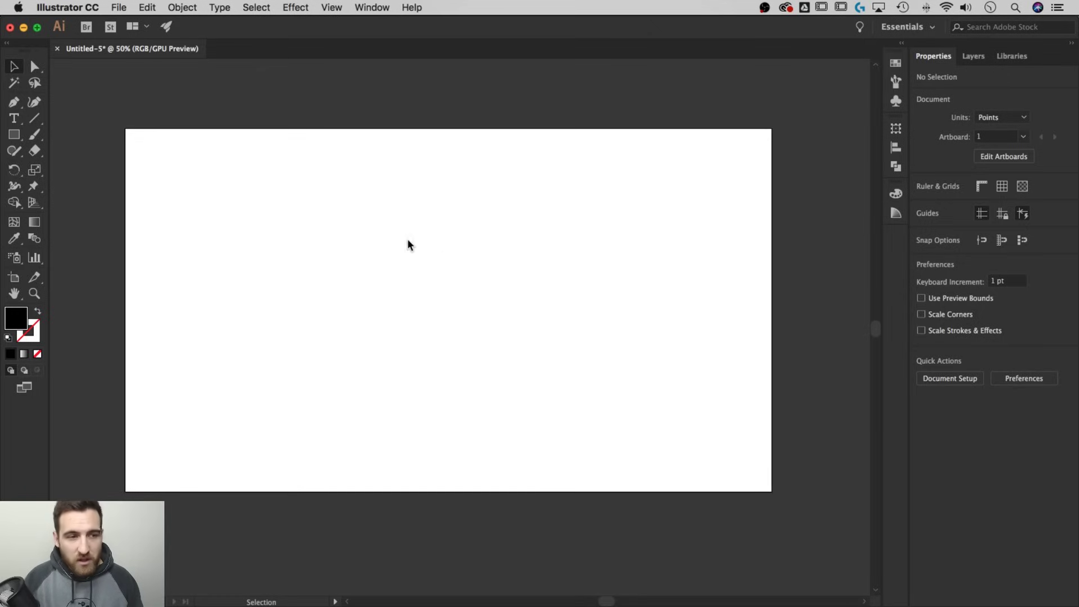
Draw a test rectangle near the artboard's top centre and show the Gradient panel.
left_click(14, 136)
mouse_move(441, 166)
left_mouse_down()
mouse_move(491, 234)
mouse_move(570, 277)
left_mouse_up()
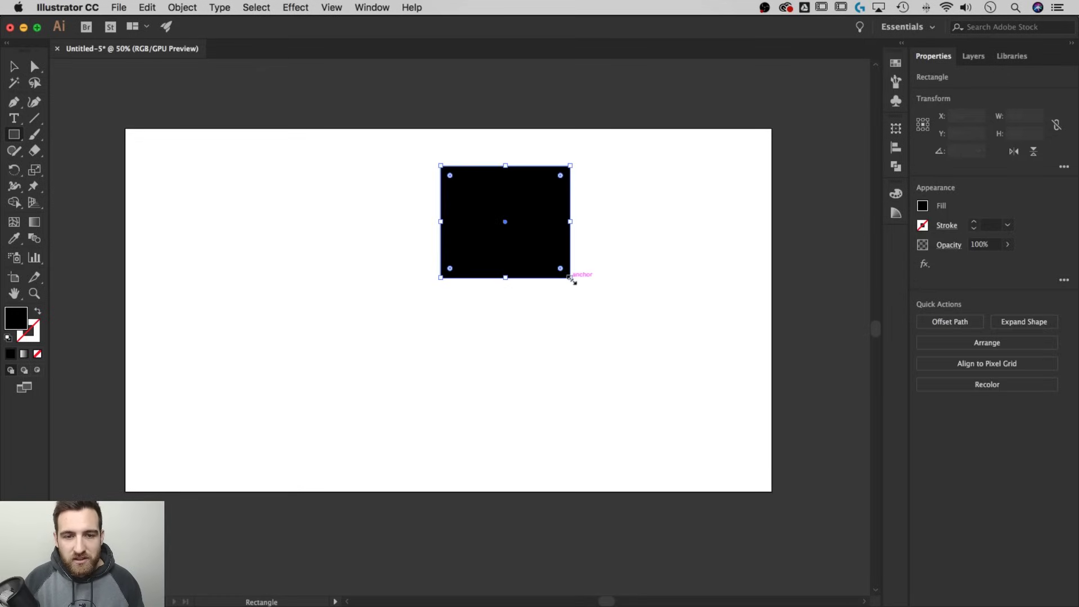
left_click(372, 7)
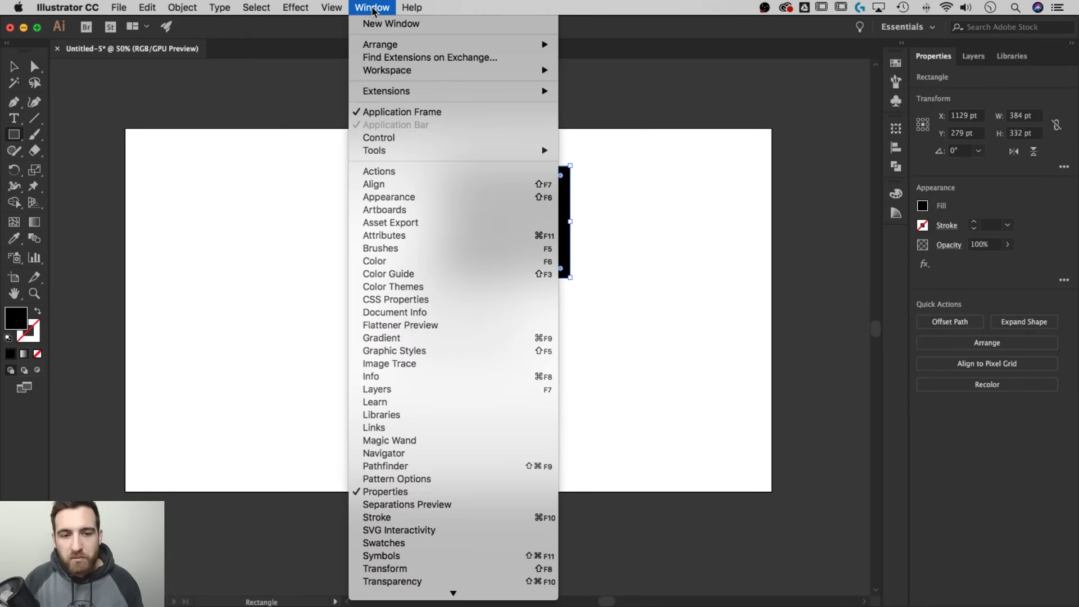
left_click(417, 338)
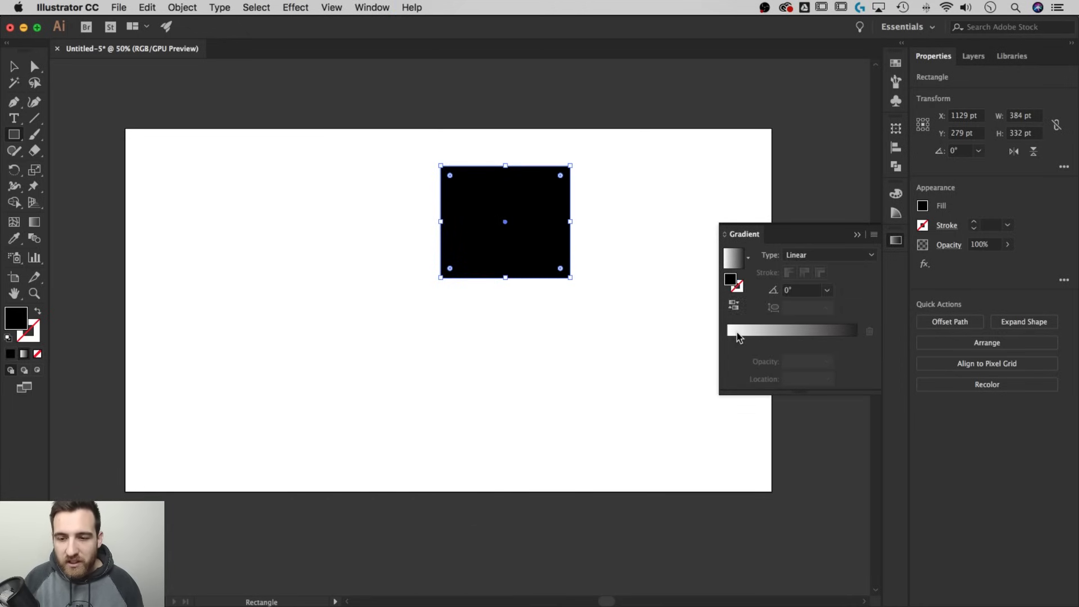
Fill the test rectangle with the default white-to-black gradient and select it.
left_click(738, 331)
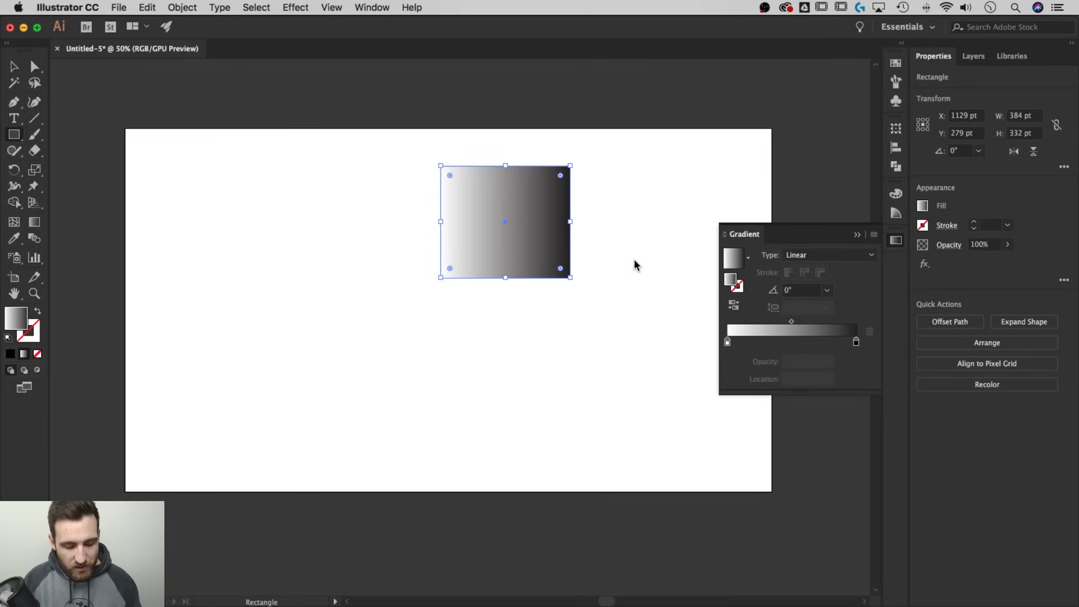
key("v")
left_click(618, 253)
Remove the test rectangle and type the word GRADIENT on the artboard.
key("ctrl+z")
key("ctrl+z")
key("ctrl+z")
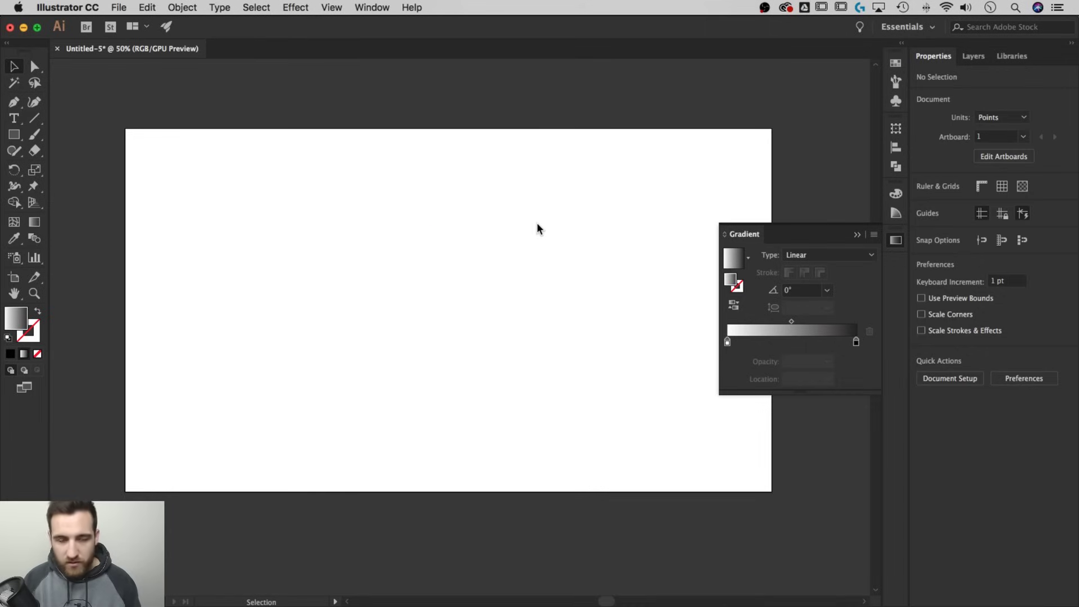
left_click(21, 120)
left_click(301, 262)
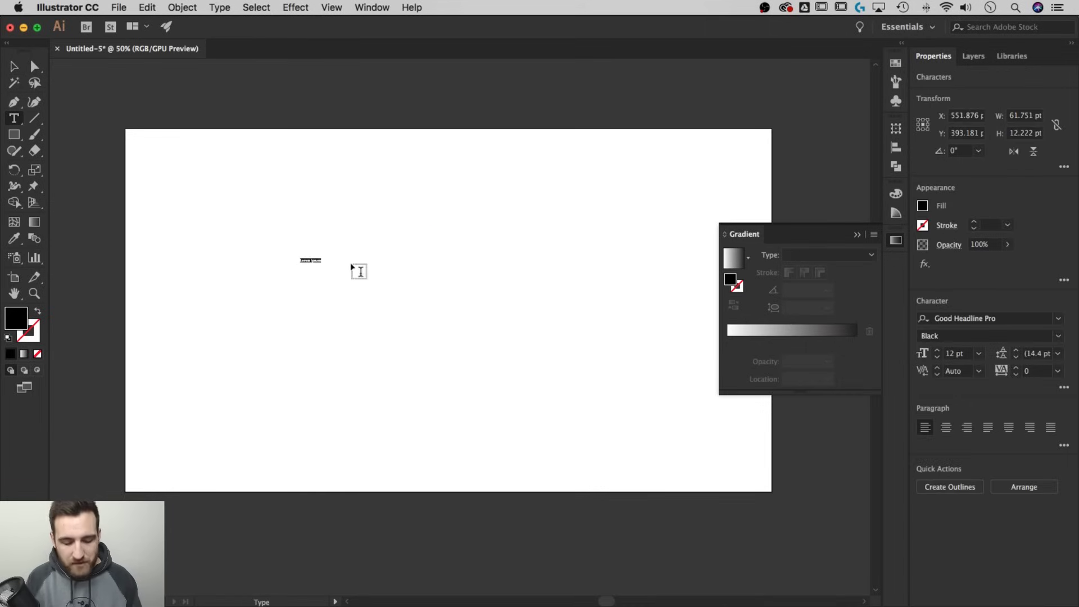
type("sel")
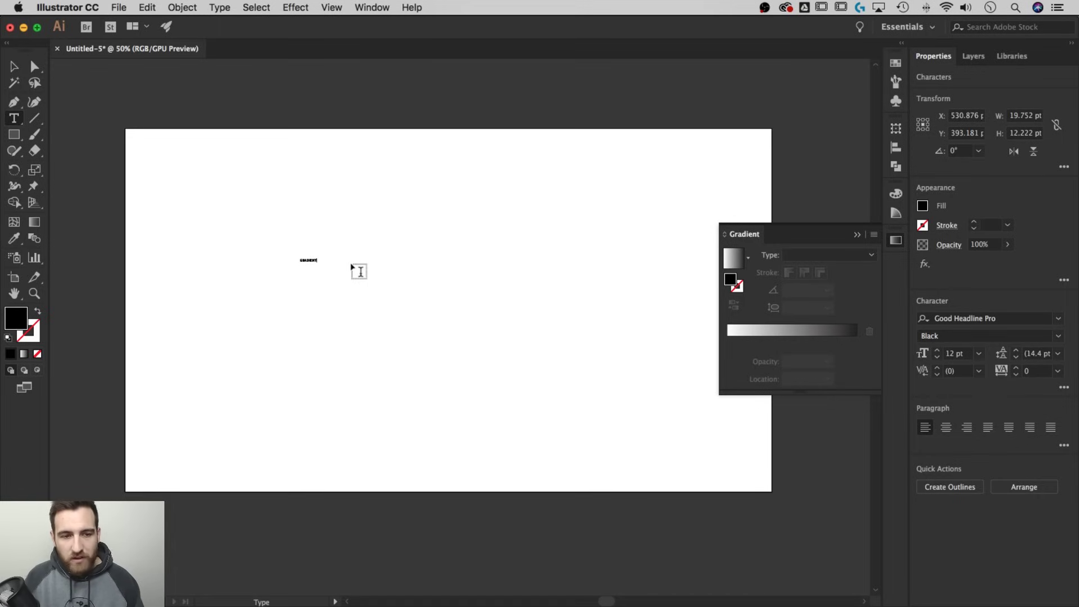
left_click(14, 66)
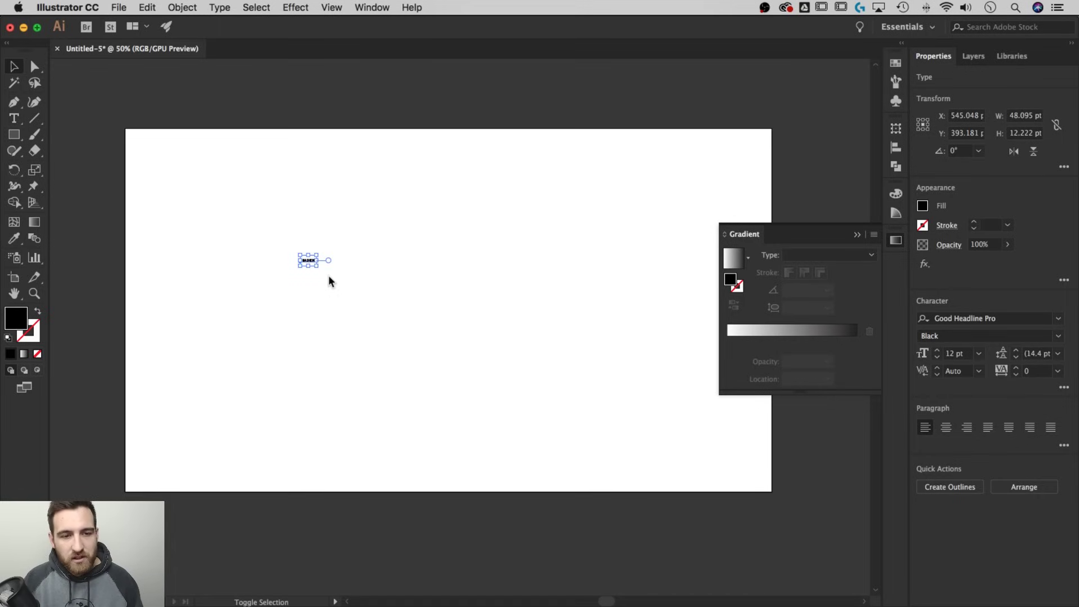
Enlarge GRADIENT to headline size, centre it, and apply the default gradient.
left_click_drag(317, 267, 563, 429)
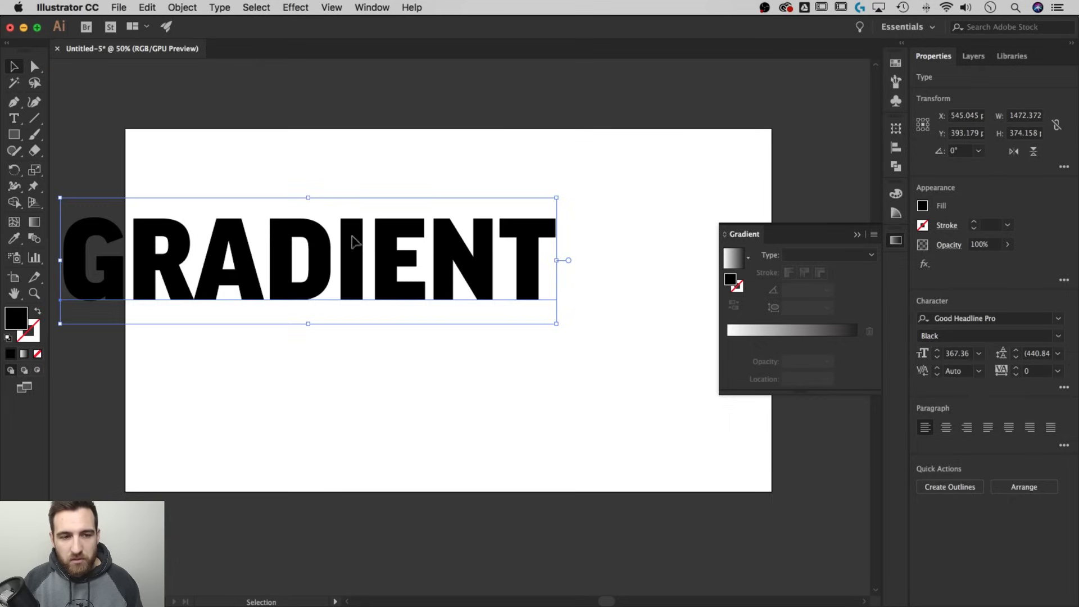
left_click_drag(383, 243, 515, 278)
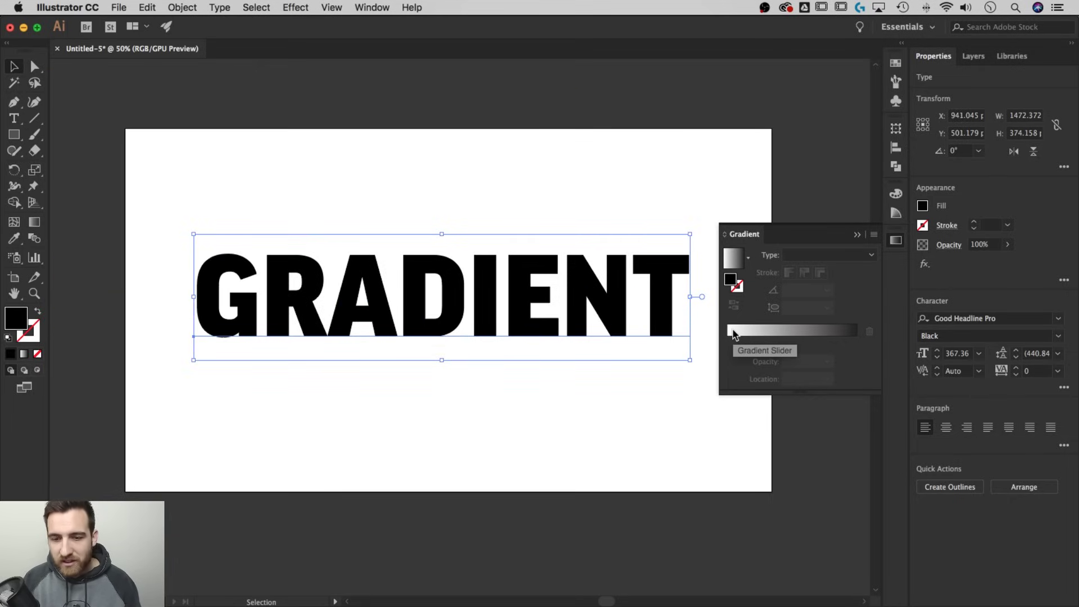
left_click(734, 335)
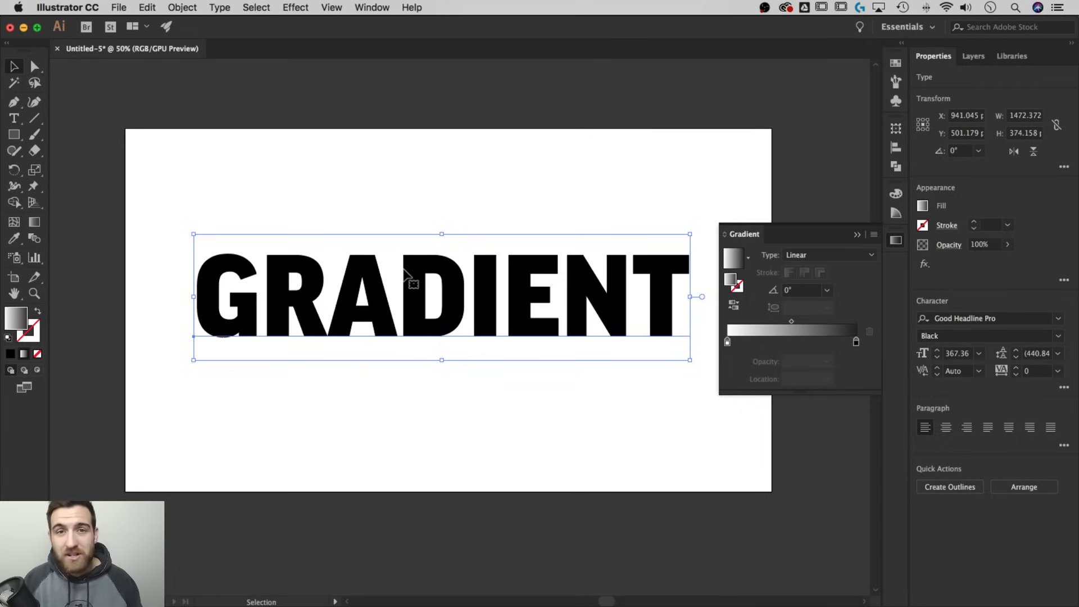
Duplicate the GRADIENT text directly below the original.
key("a")
left_click(430, 272)
key("v")
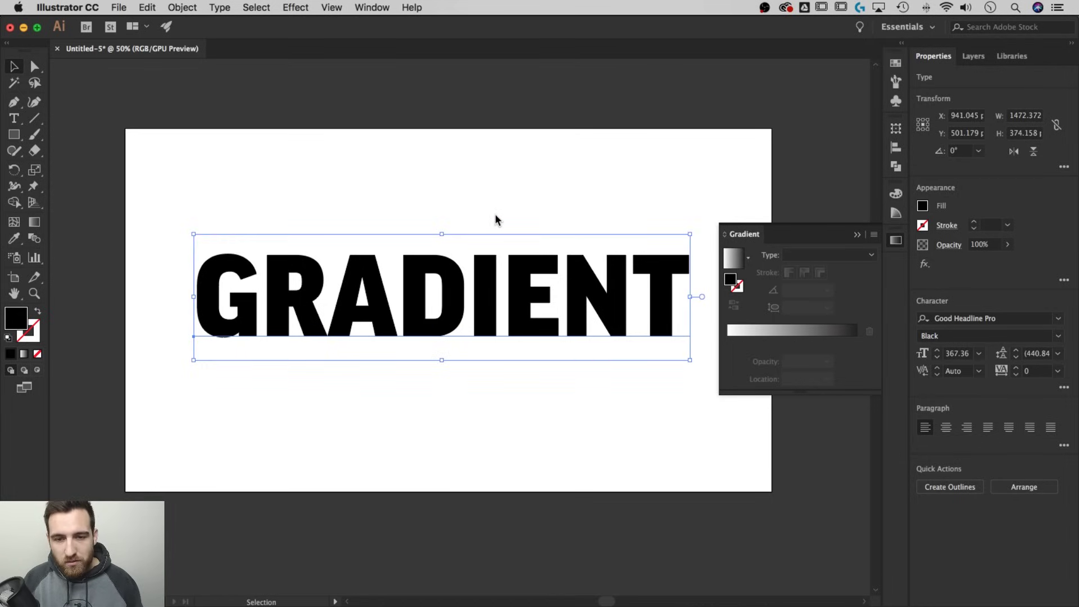
left_click_drag(559, 306, 489, 334)
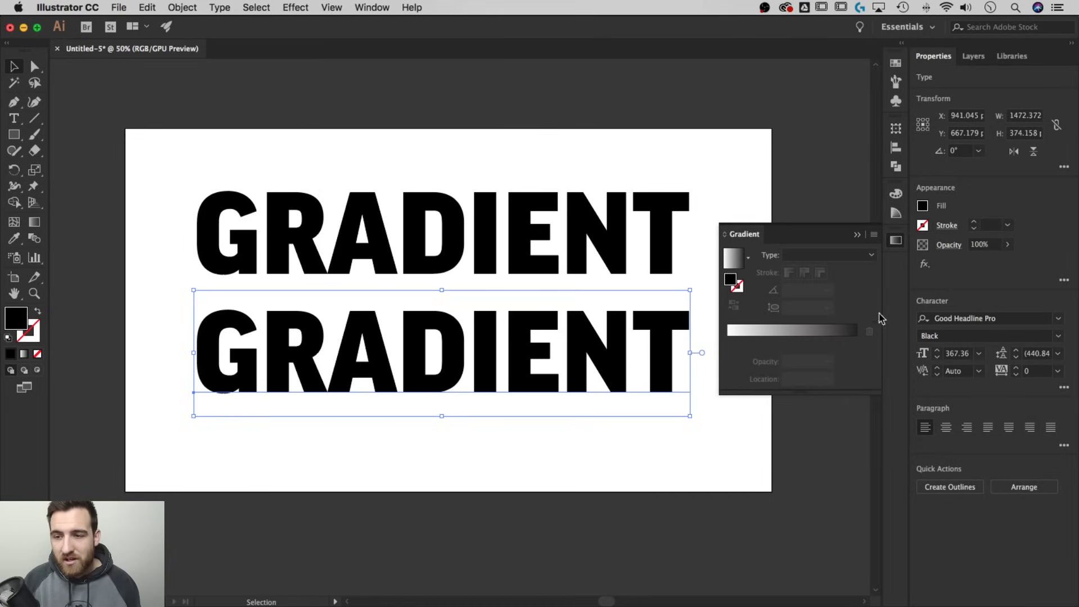
Set the copy's fill to None so it becomes invisible.
left_click(924, 207)
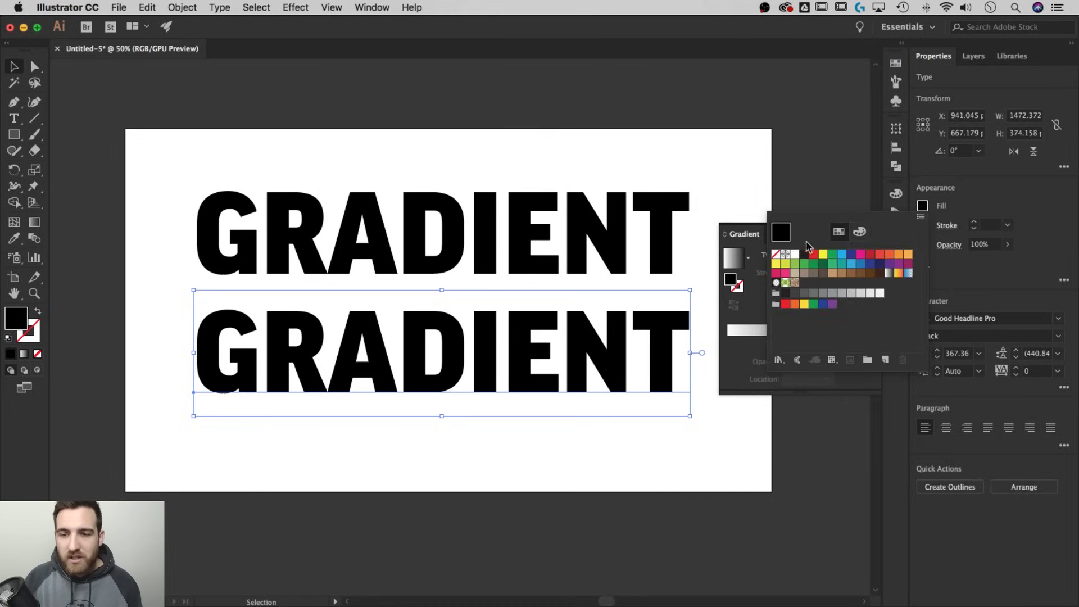
left_click(777, 258)
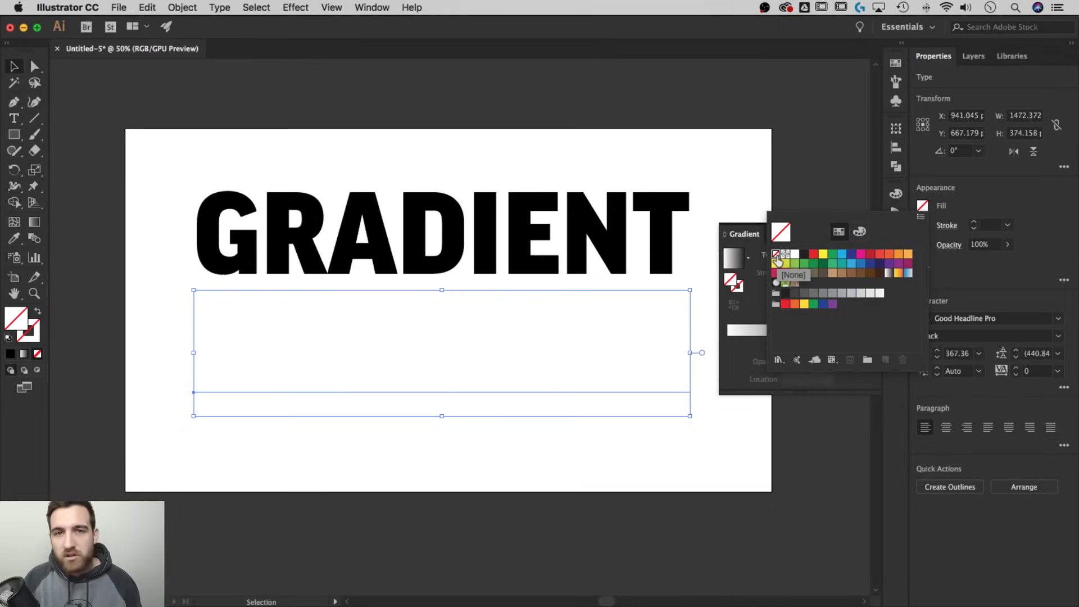
left_click(666, 376)
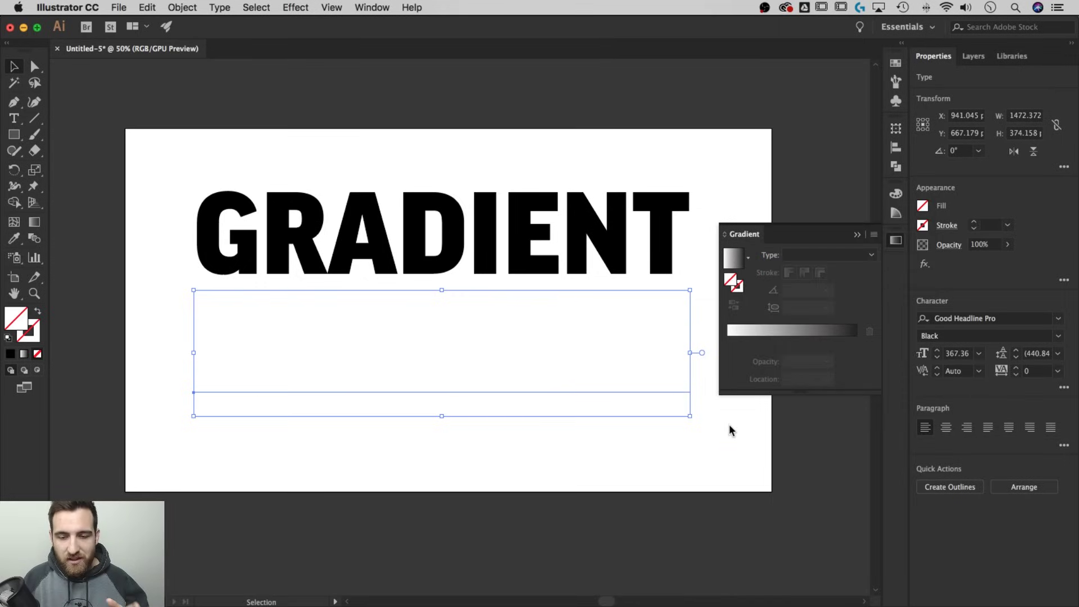
left_click(733, 429)
Reselect the invisible copy as a whole text object.
key("t")
left_click_drag(624, 366, 397, 356)
left_click(406, 349)
left_click(14, 66)
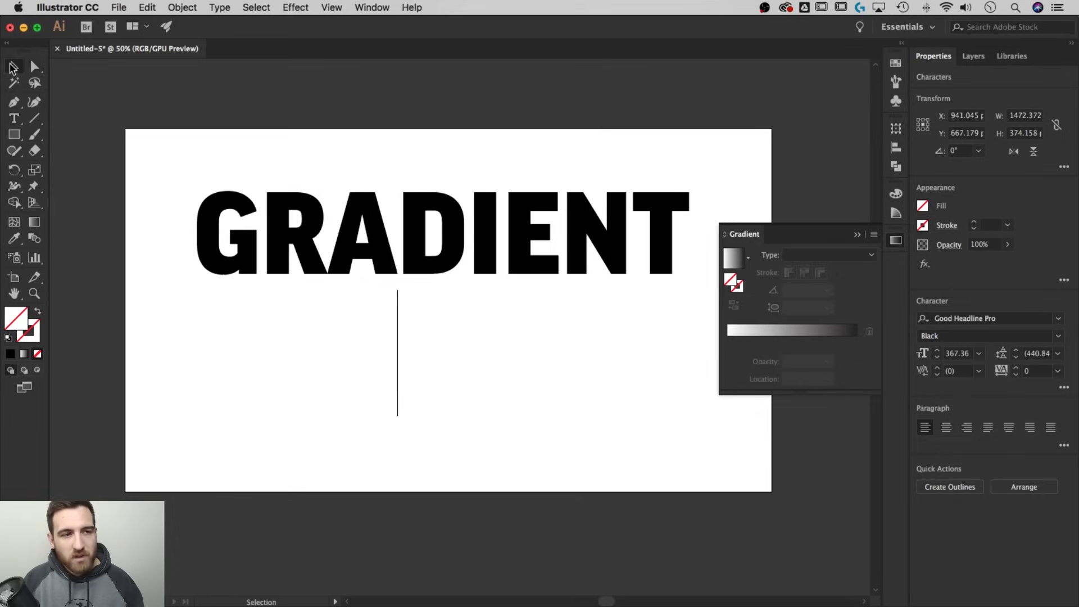
Add a new Appearance fill to the lower copy and make it a white-to-black gradient.
left_click(379, 11)
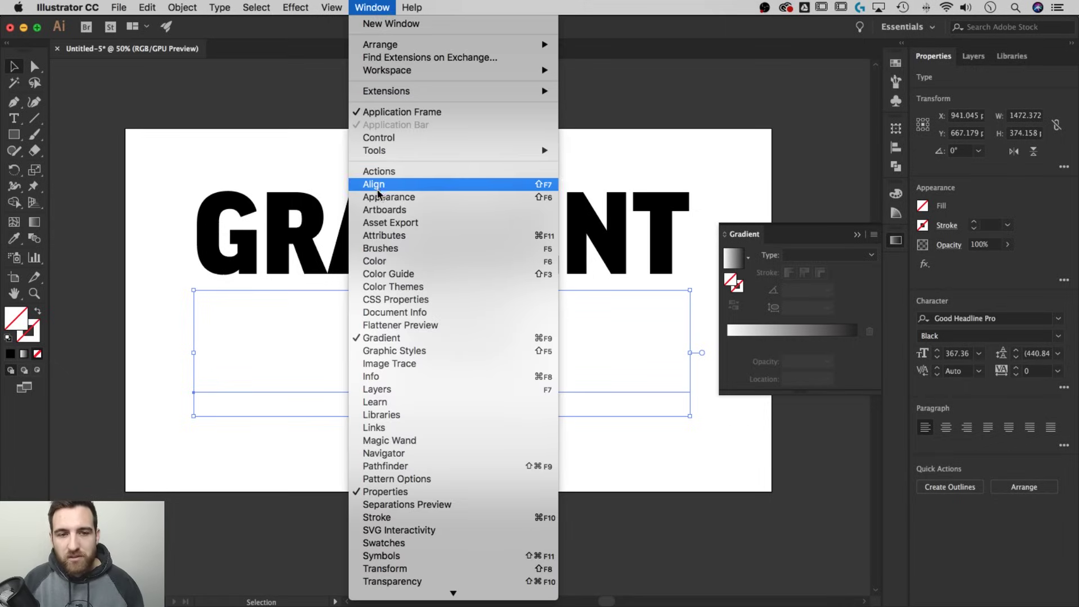
left_click(394, 197)
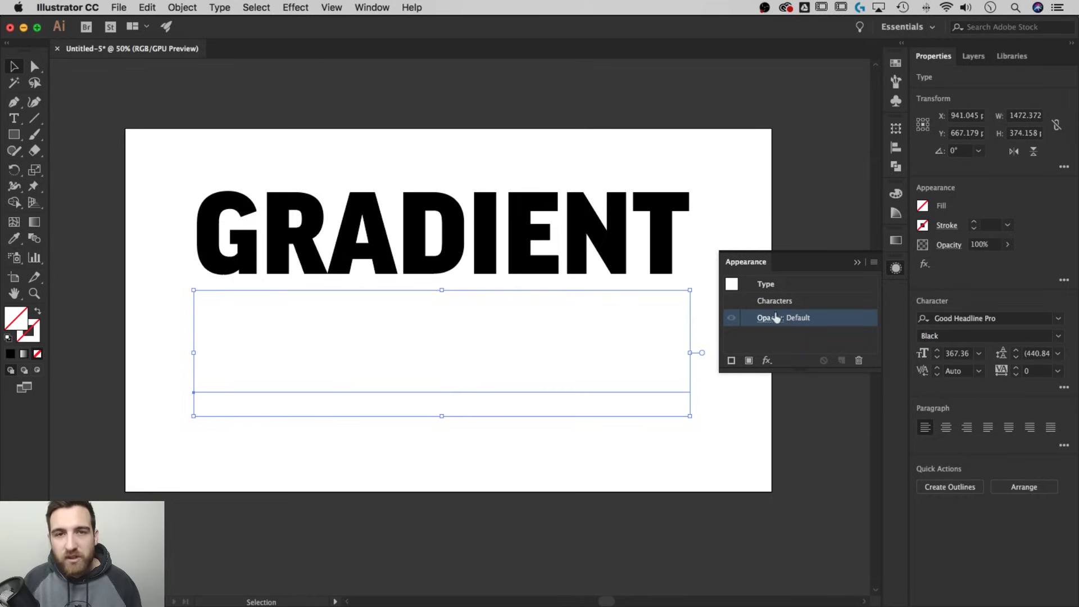
left_click(749, 362)
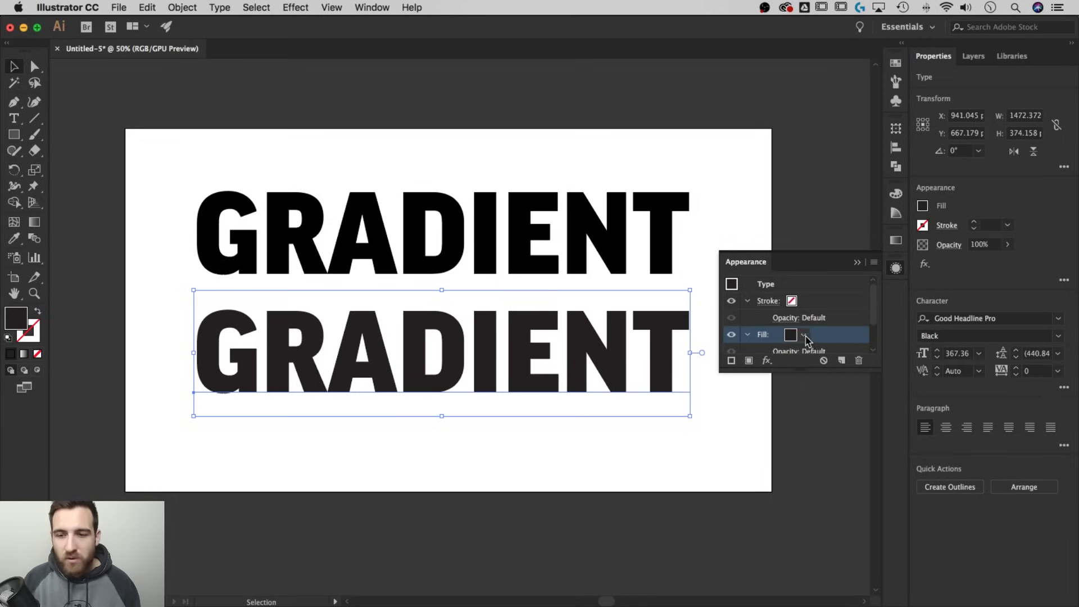
left_click(896, 241)
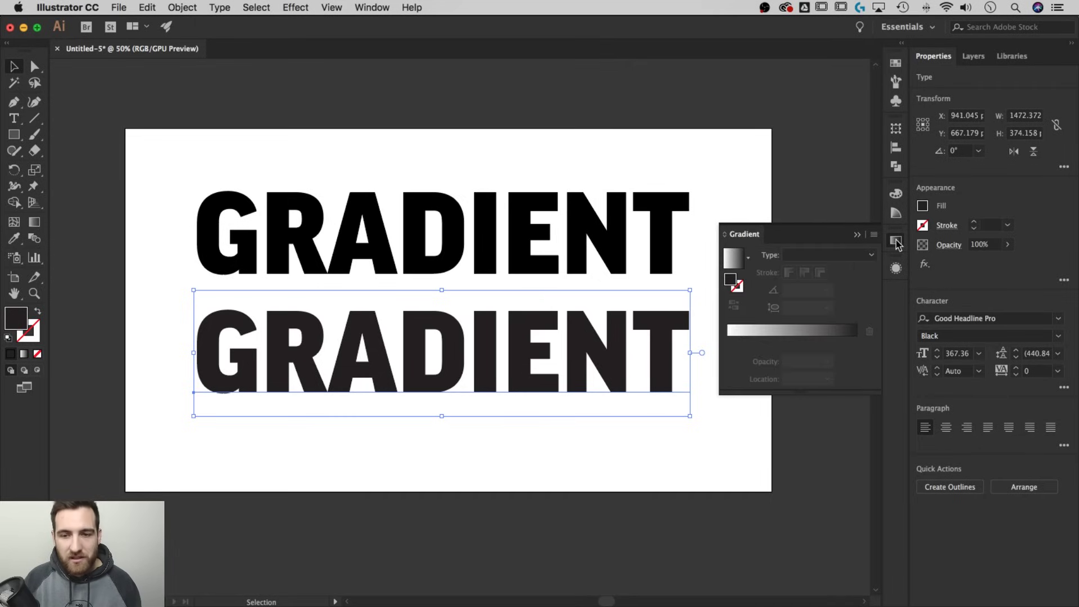
left_click(749, 334)
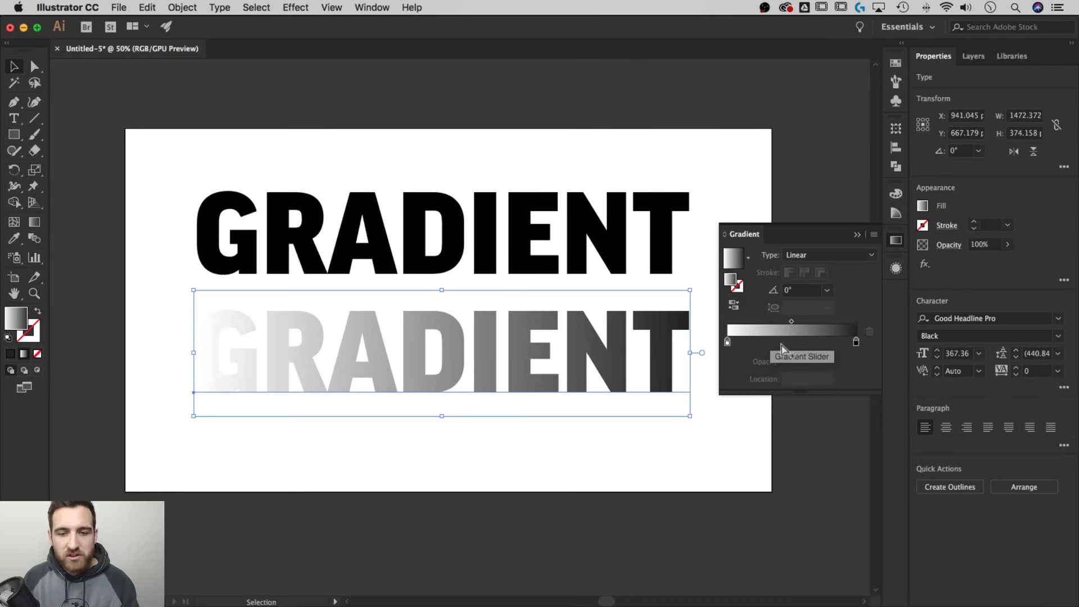
double_click(567, 358)
key("ctrl+a")
type("ed")
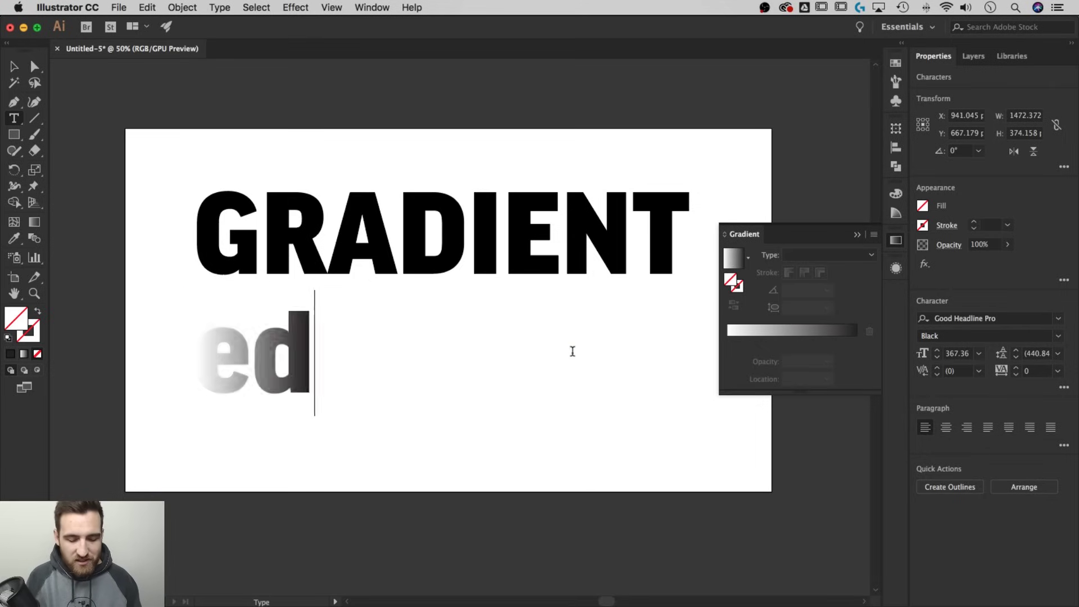
type("itable")
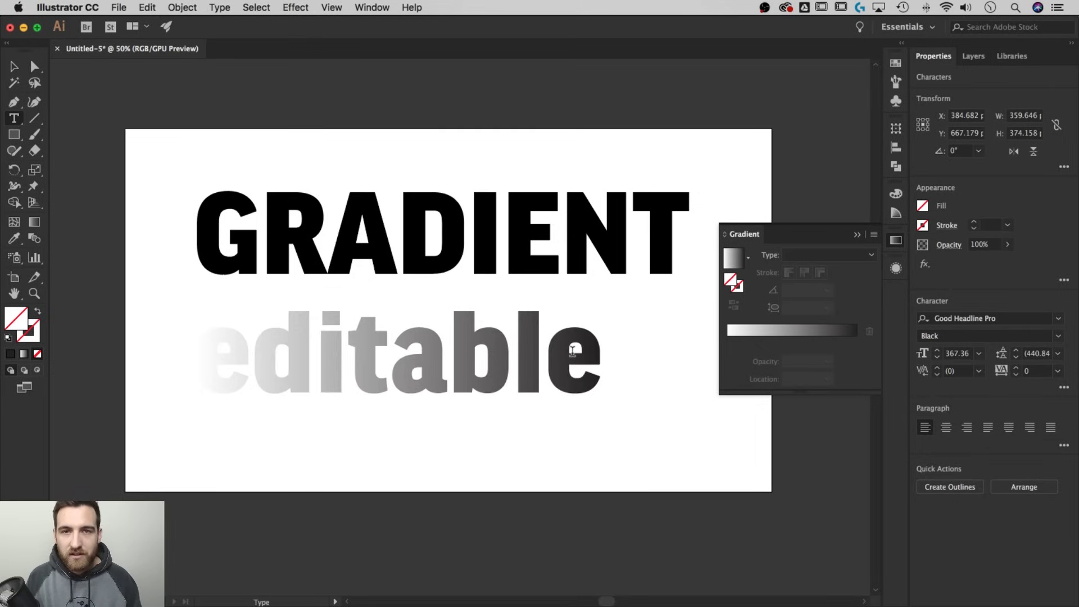
key("ctrl+a")
type("GRADIENT")
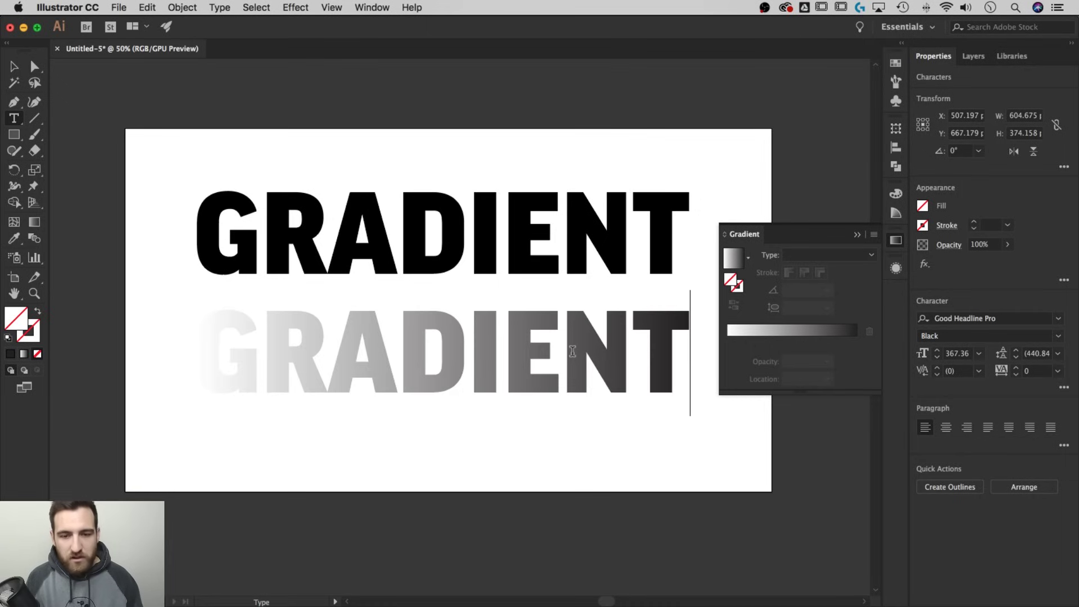
left_click(14, 66)
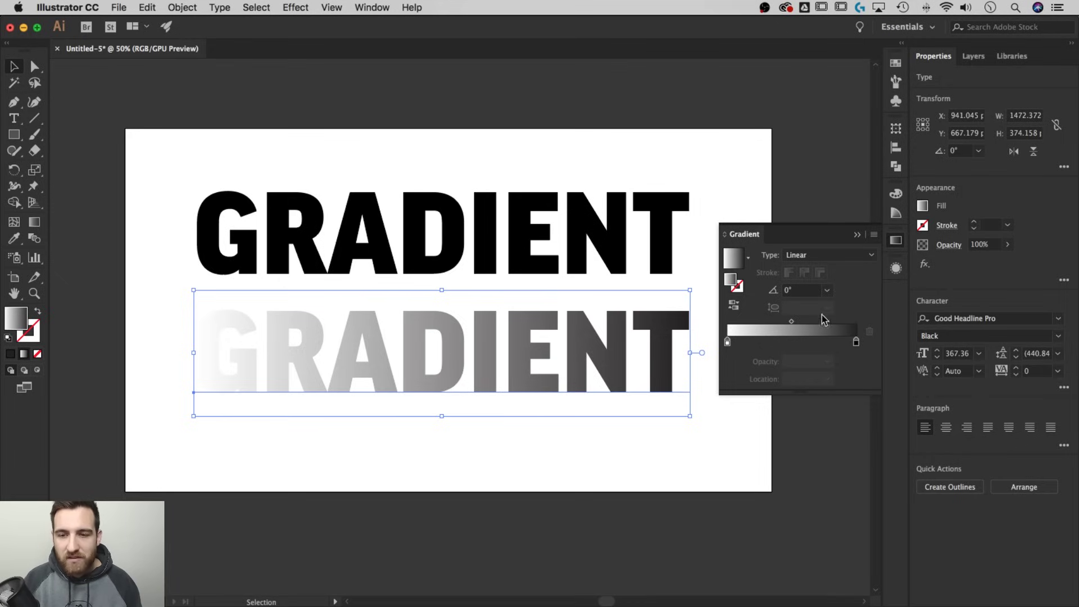
Add a new Appearance fill to the top GRADIENT text with a white-to-black gradient.
left_click(543, 251)
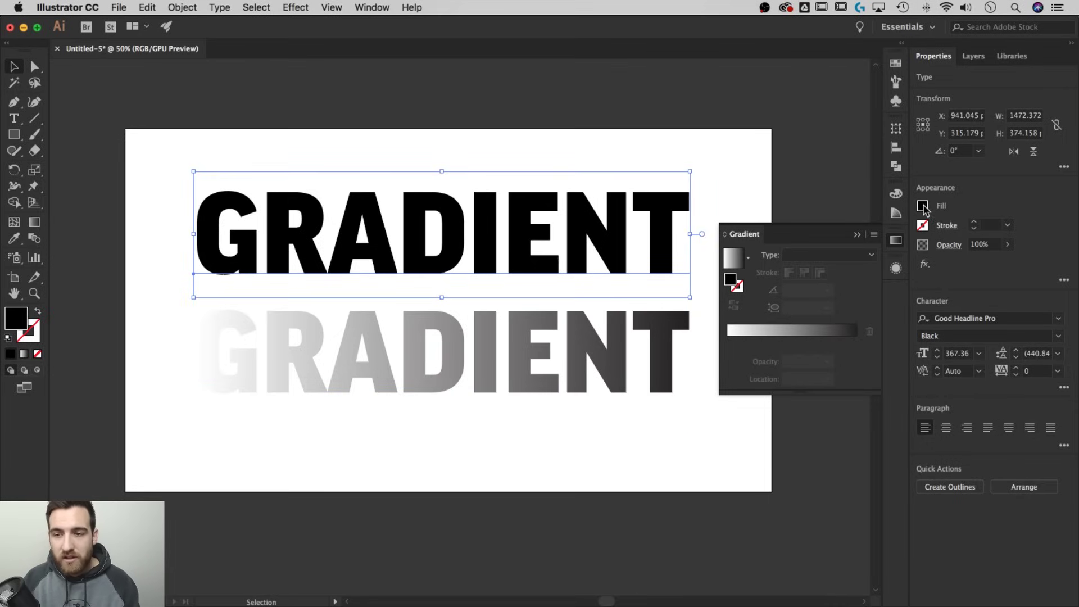
left_click(897, 270)
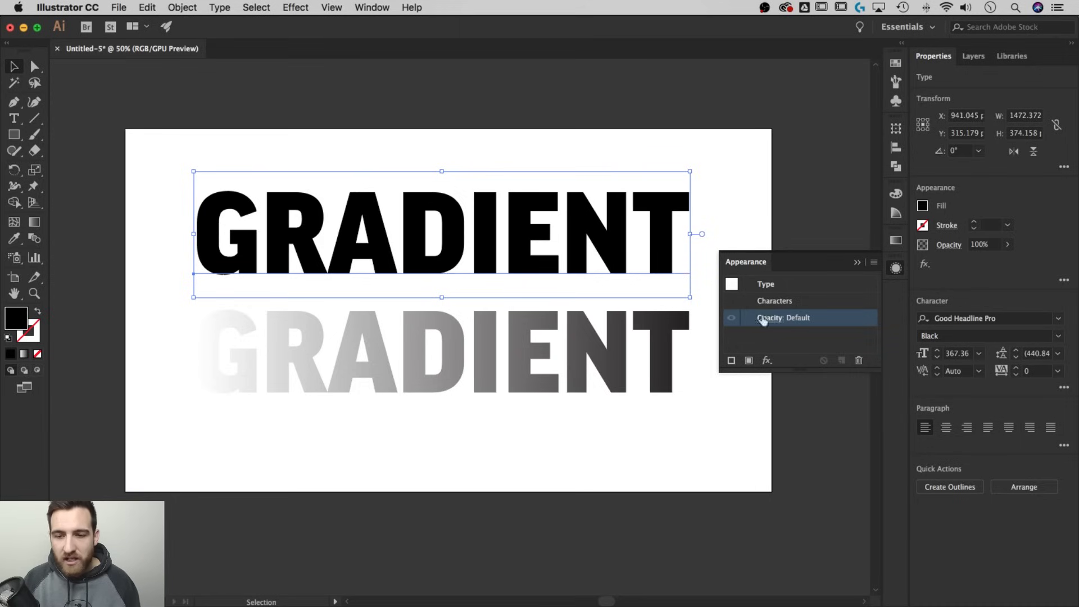
left_click(750, 360)
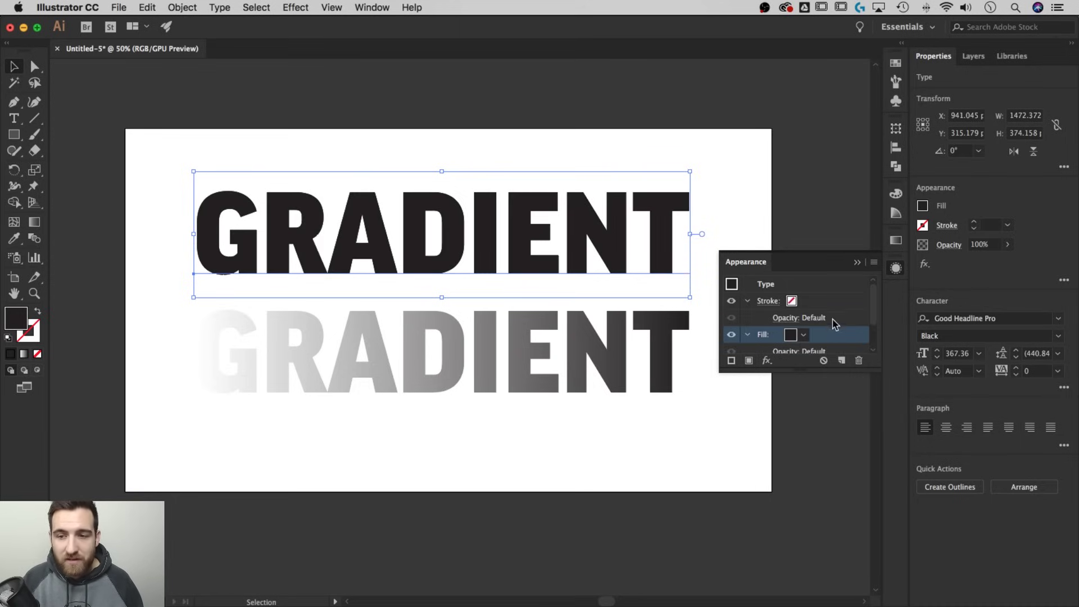
left_click(896, 240)
left_click(754, 337)
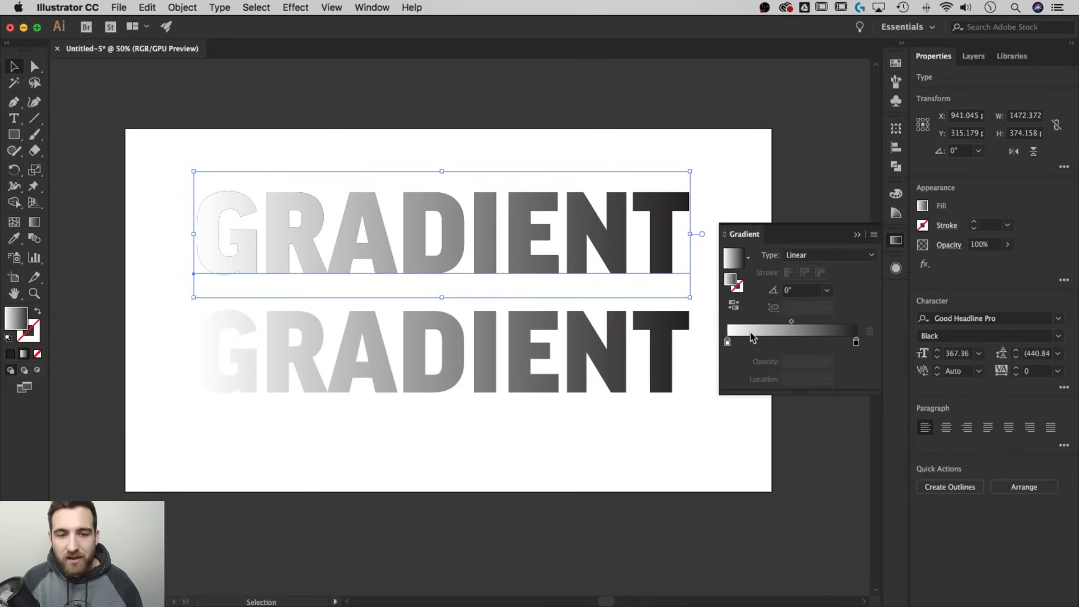
Deselect and zoom in to 150% on the start of both words.
left_click(311, 137)
left_click_drag(311, 138, 472, 138)
key("super+equal")
key("super+equal")
key("super+equal")
left_click_drag(383, 205, 564, 288)
left_click_drag(296, 169, 297, 229)
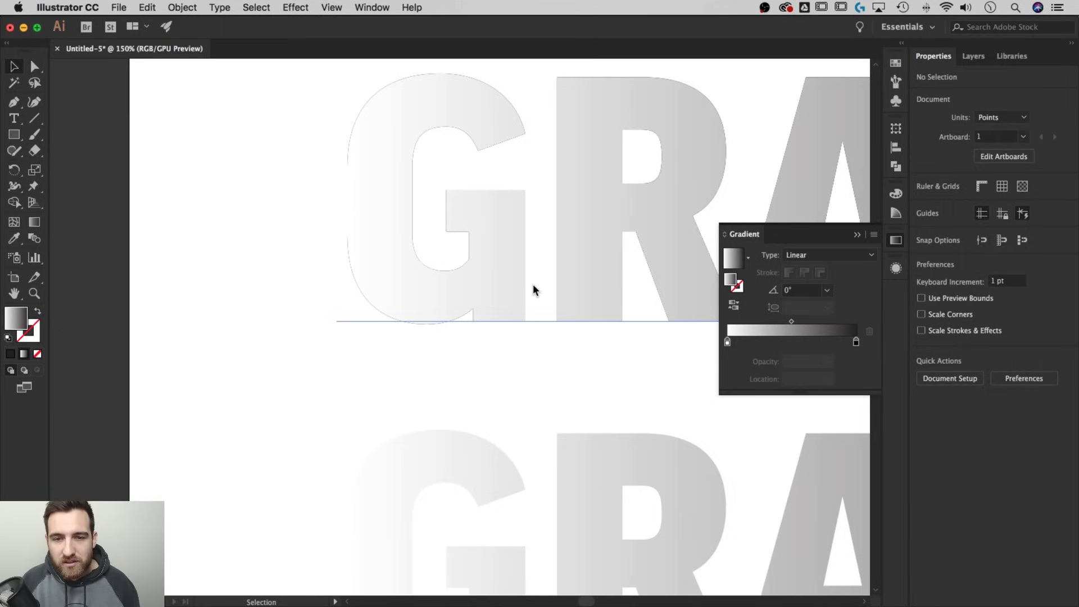
Select the upper GRADIENT text and zoom back out to view the whole artboard.
scroll(537, 292, "down", 10)
scroll(536, 293, "right", 3)
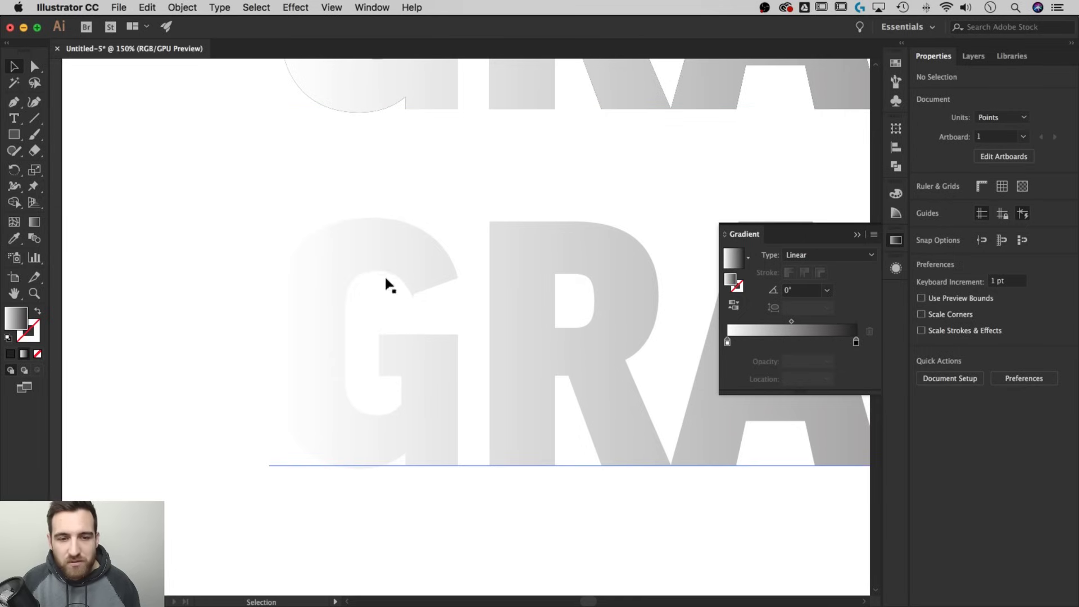
left_click(389, 269)
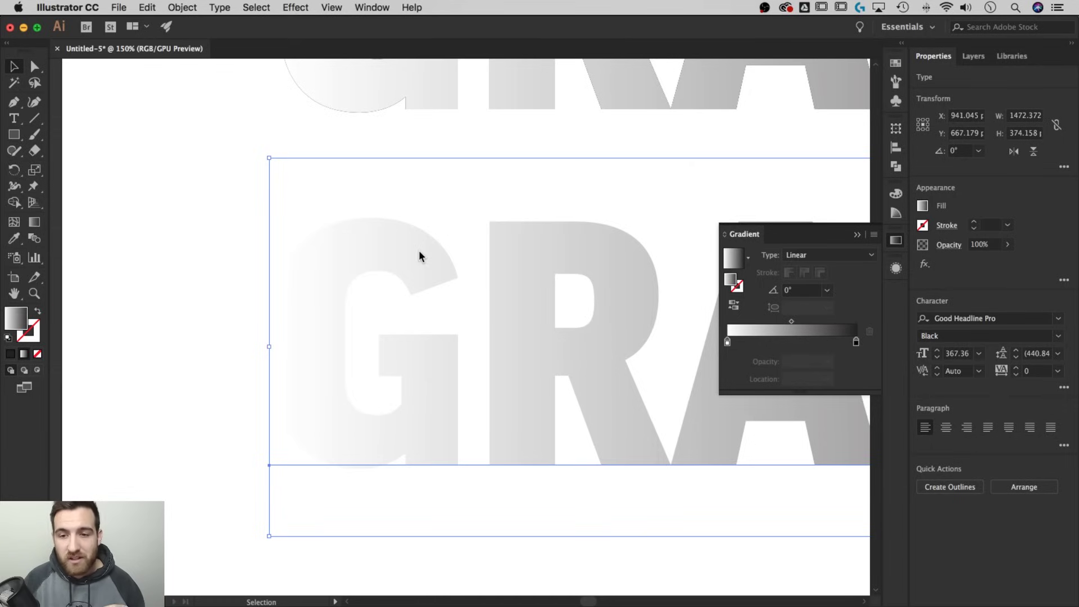
left_click(586, 134)
key("super+1")
key("super+minus")
key("super+minus")
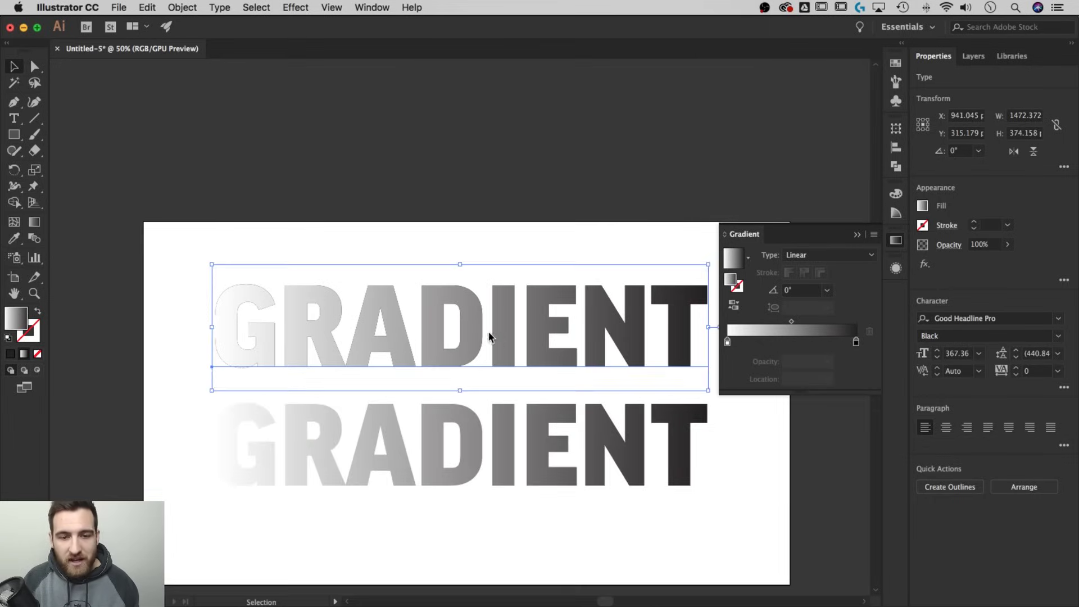
Delete the upper GRADIENT copy and move the remaining word higher on the artboard.
key("Delete")
scroll(549, 357, "down", 2)
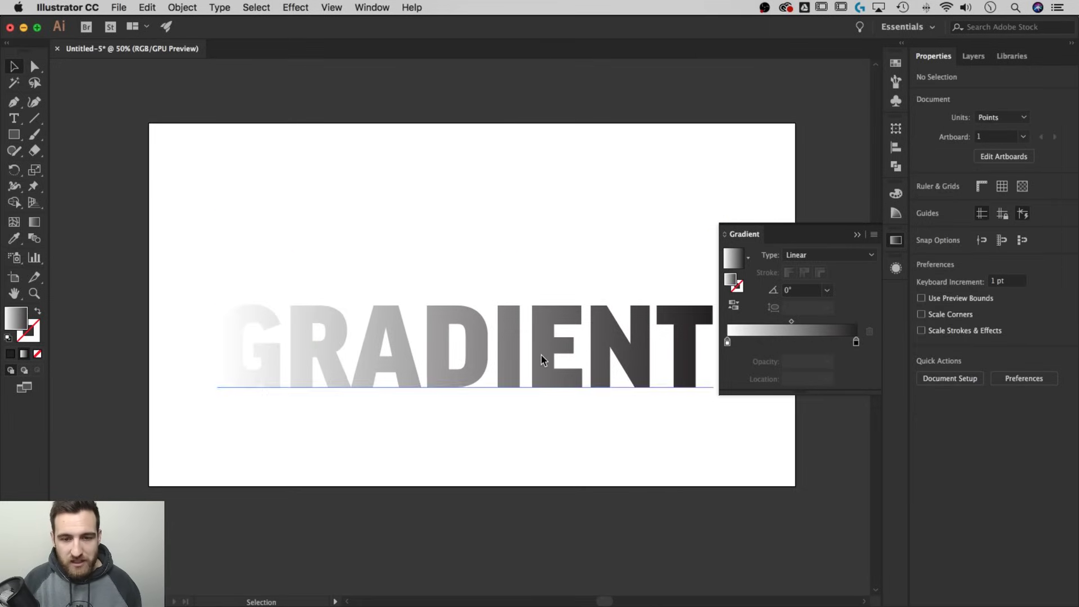
left_click_drag(549, 357, 537, 309)
scroll(548, 354, "down", 1)
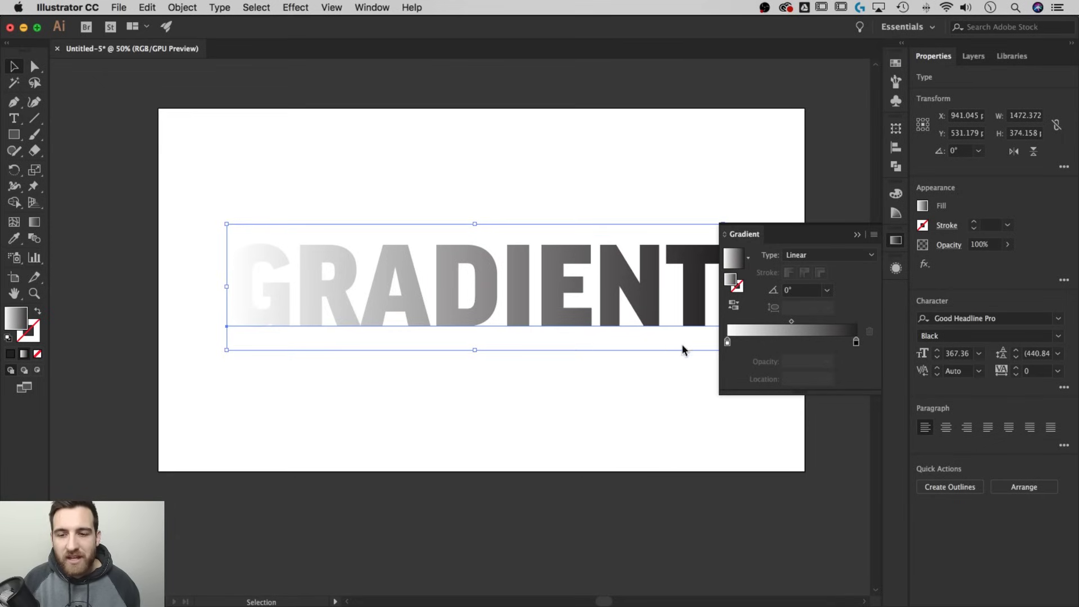
Change the gradient's left colour stop to red from the Swatches.
left_click(728, 343)
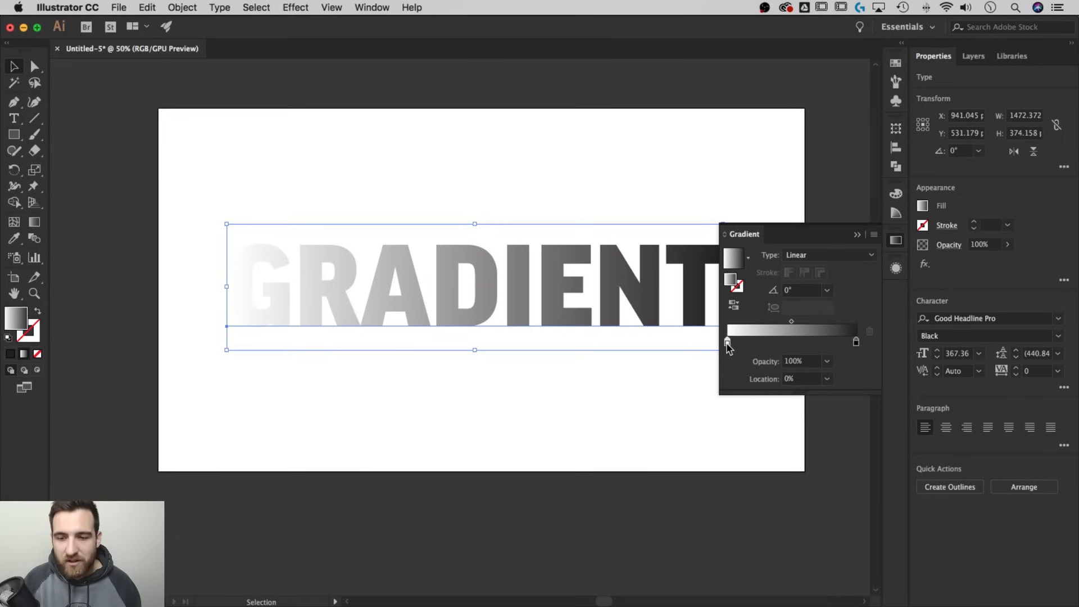
left_click(810, 362)
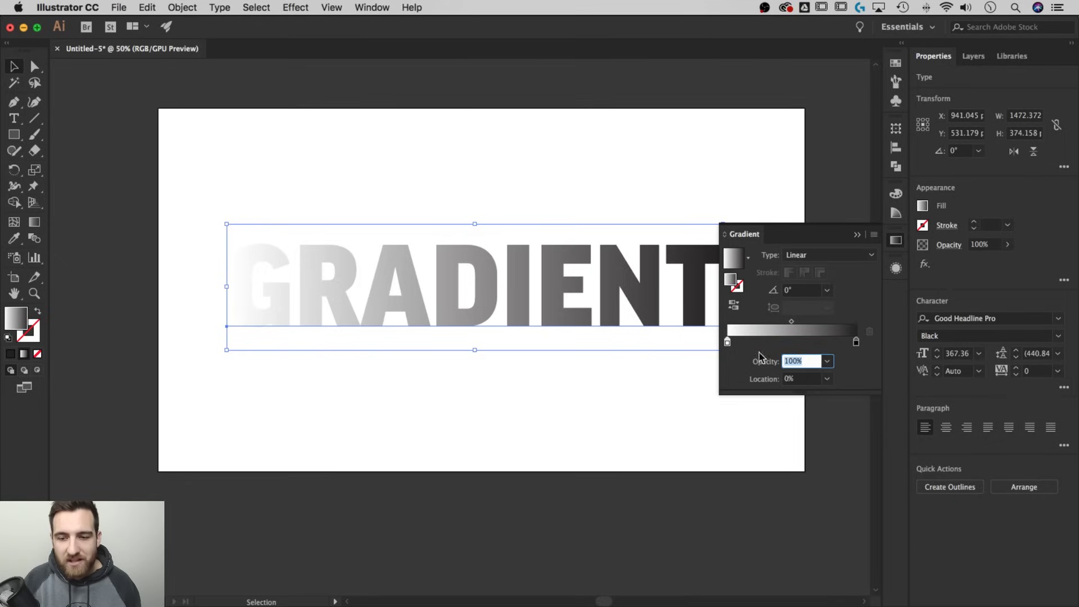
key("Return")
double_click(727, 343)
left_click(681, 414)
left_click(775, 386)
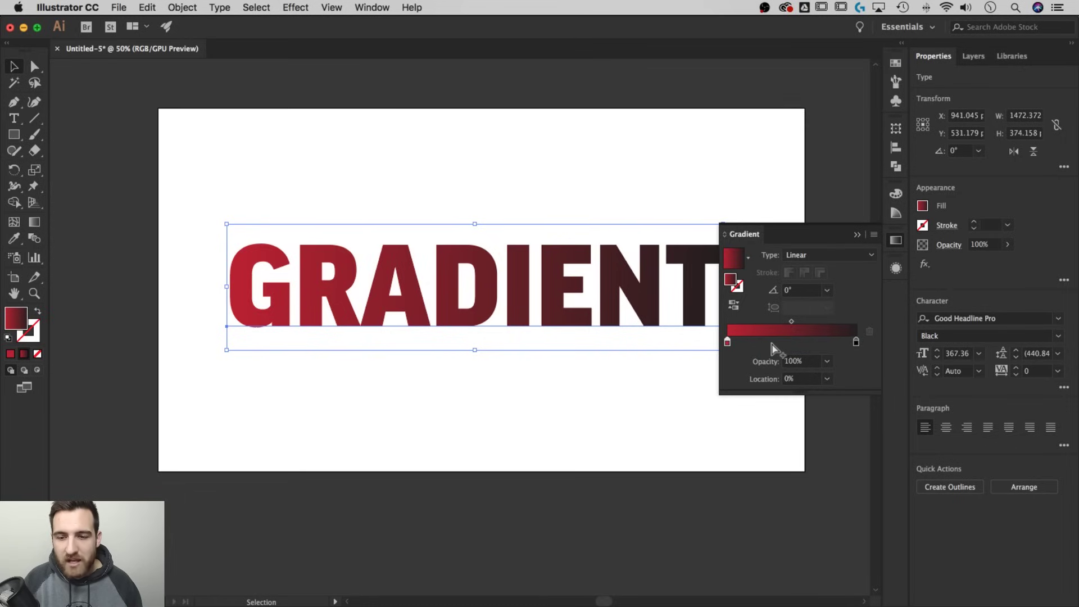
Add a yellow colour stop to the gradient.
left_click(772, 342)
double_click(772, 342)
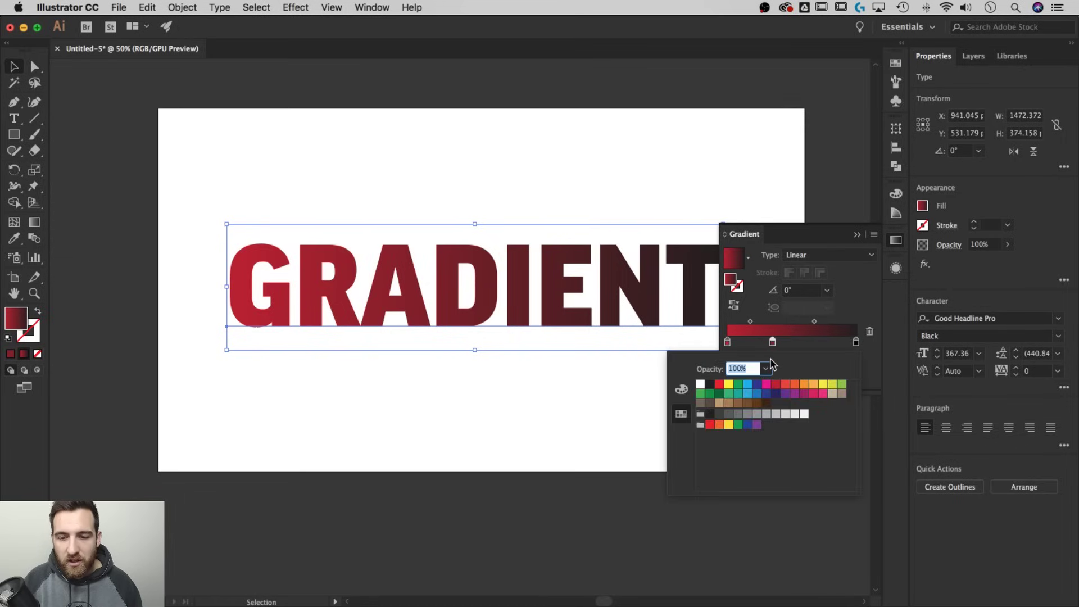
left_click(729, 384)
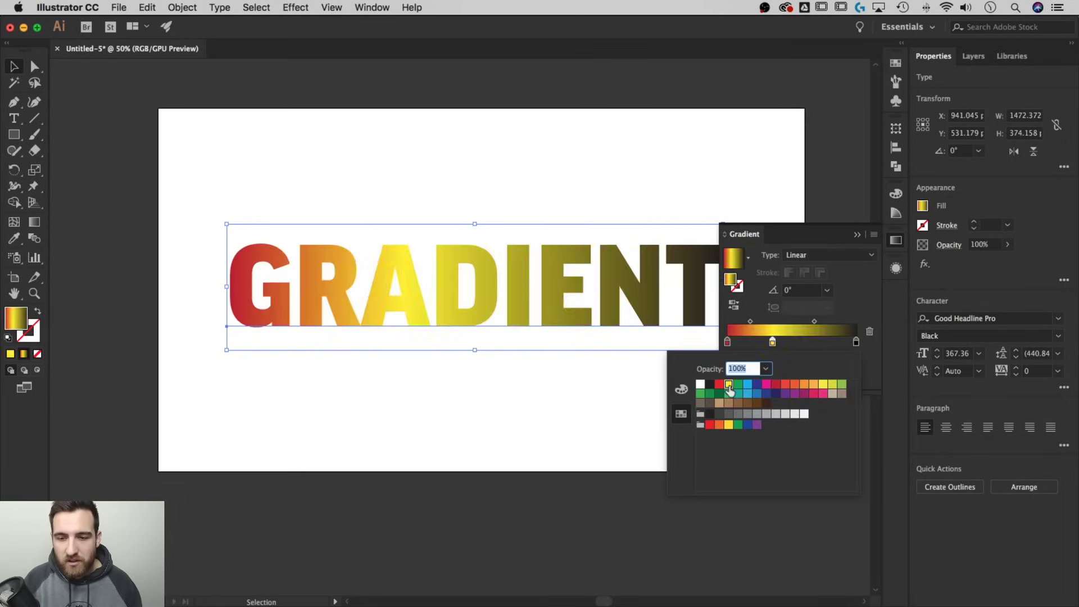
left_click(831, 350)
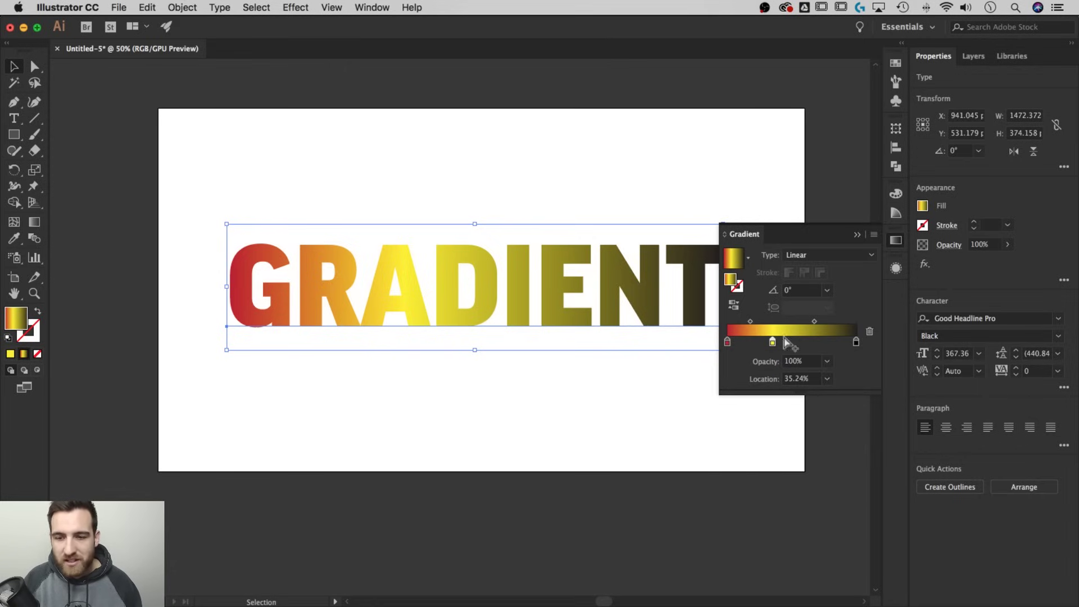
Position the yellow stop at 57.3% and shift the red-yellow midpoint right.
left_click_drag(772, 342, 741, 324)
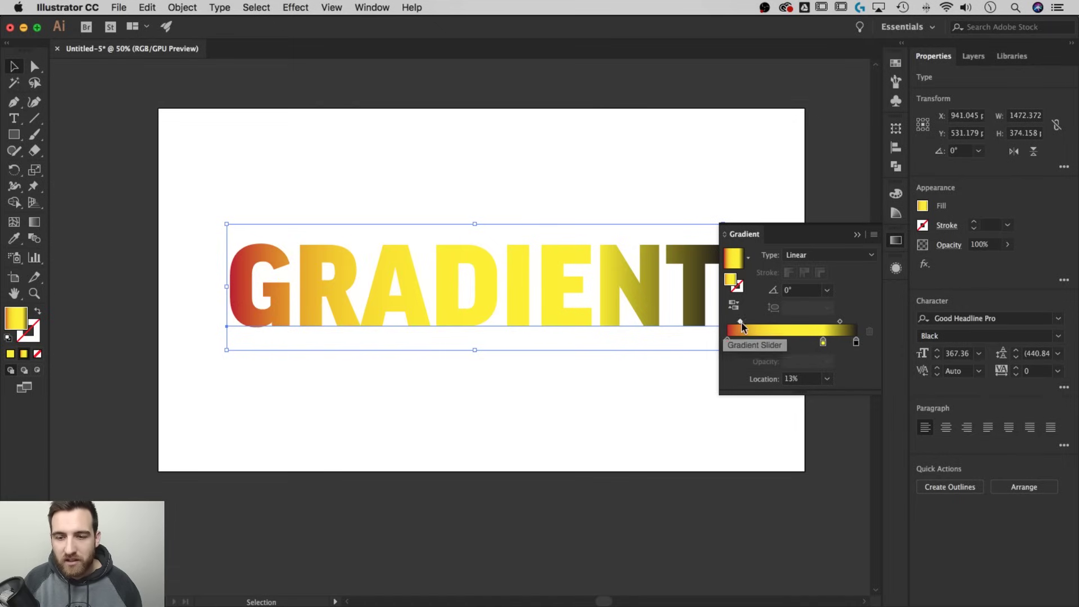
left_click_drag(740, 323, 768, 322)
left_click_drag(824, 344, 801, 342)
Try gradient angles 180° and 90°, then switch the gradient type to Radial.
left_click(797, 290)
left_click(827, 290)
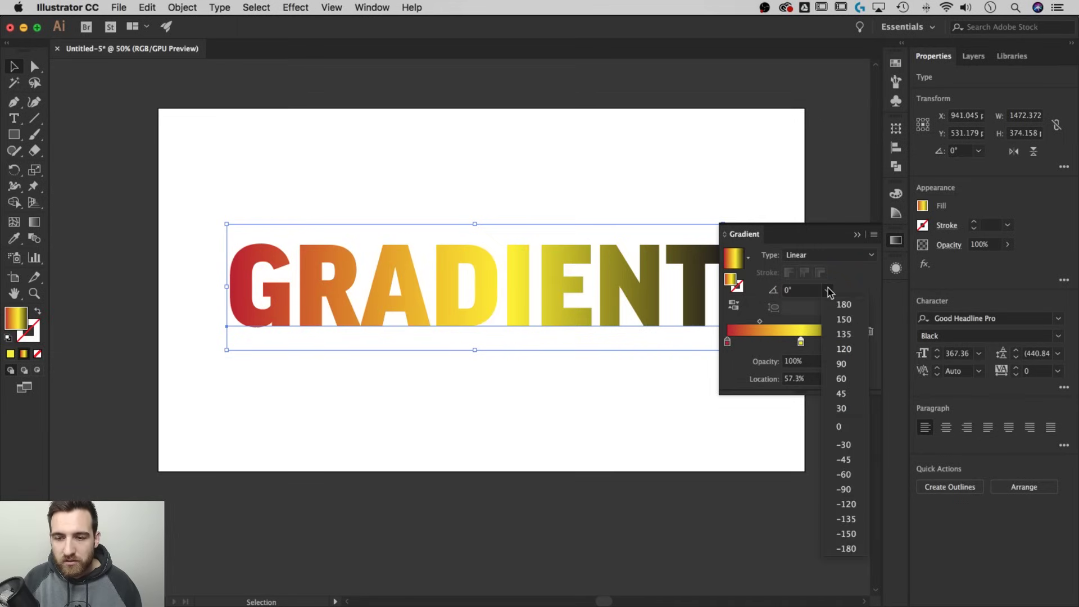
left_click(833, 304)
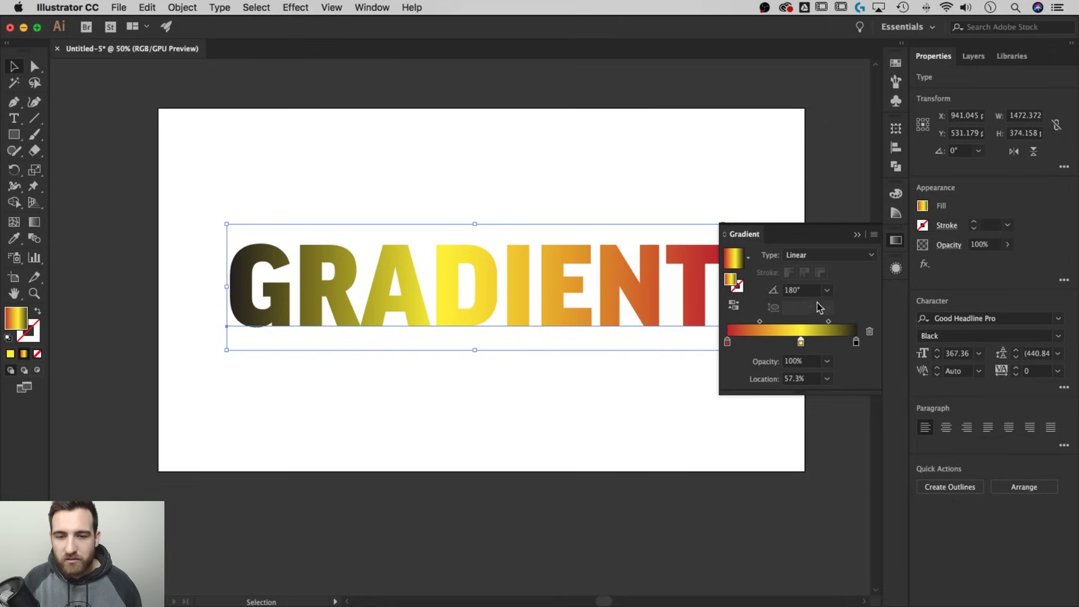
left_click(827, 290)
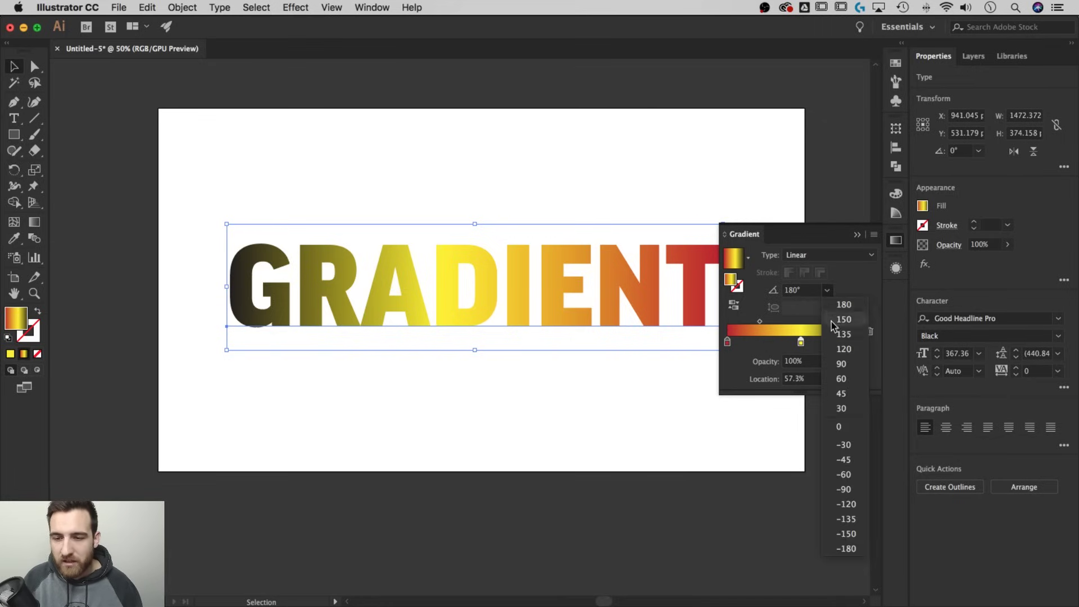
left_click(839, 364)
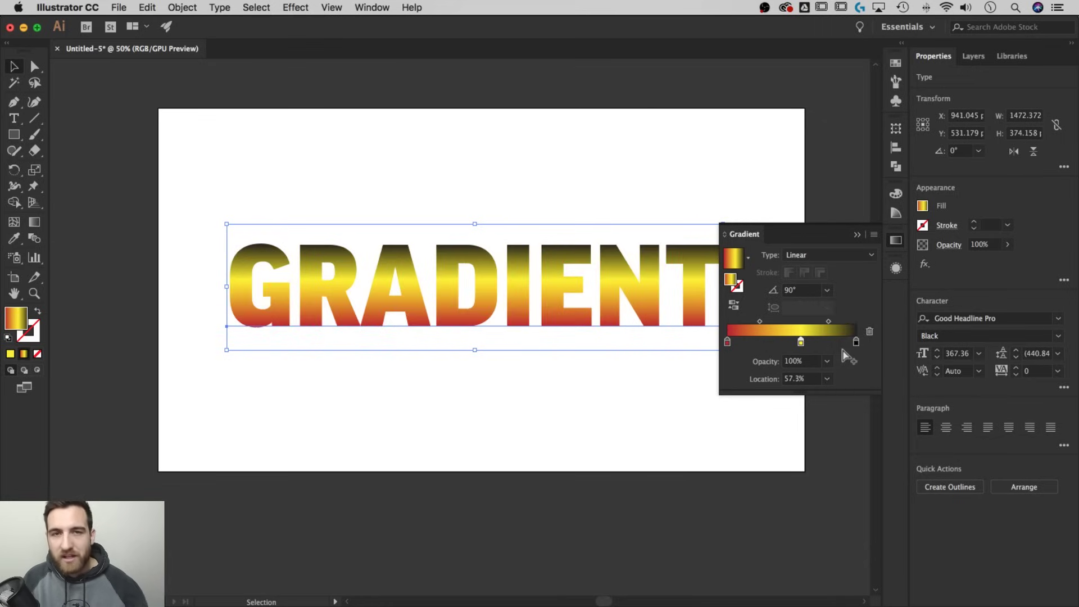
left_click(871, 256)
left_click(846, 285)
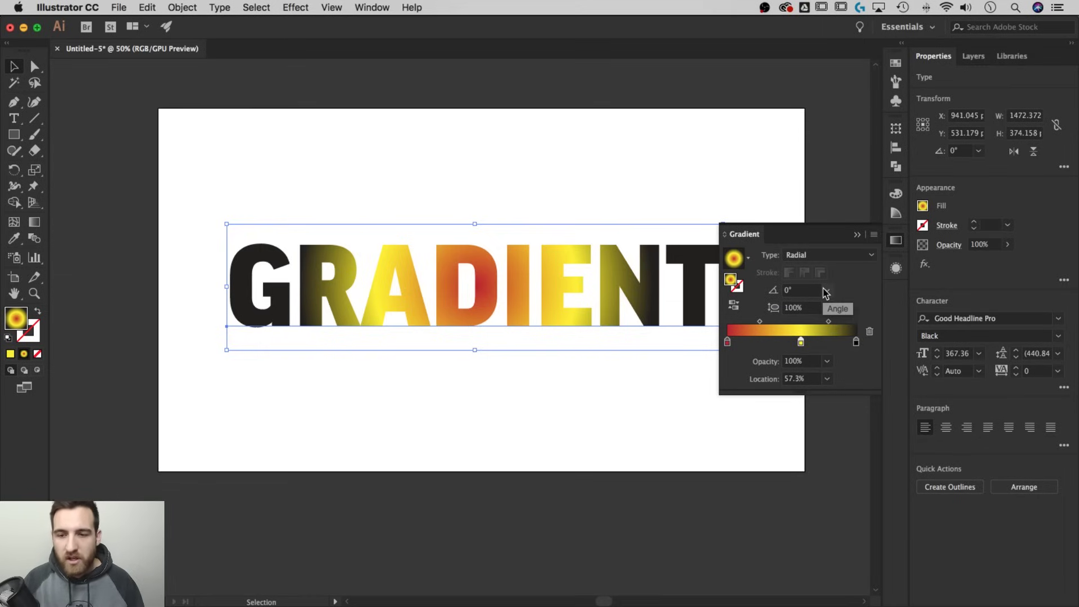
Swap the stops so black sits at the left end and red at the right end.
mouse_move(856, 342)
left_mouse_down()
mouse_move(731, 349)
mouse_move(859, 343)
left_mouse_up()
left_click(737, 343)
left_click_drag(737, 343, 719, 343)
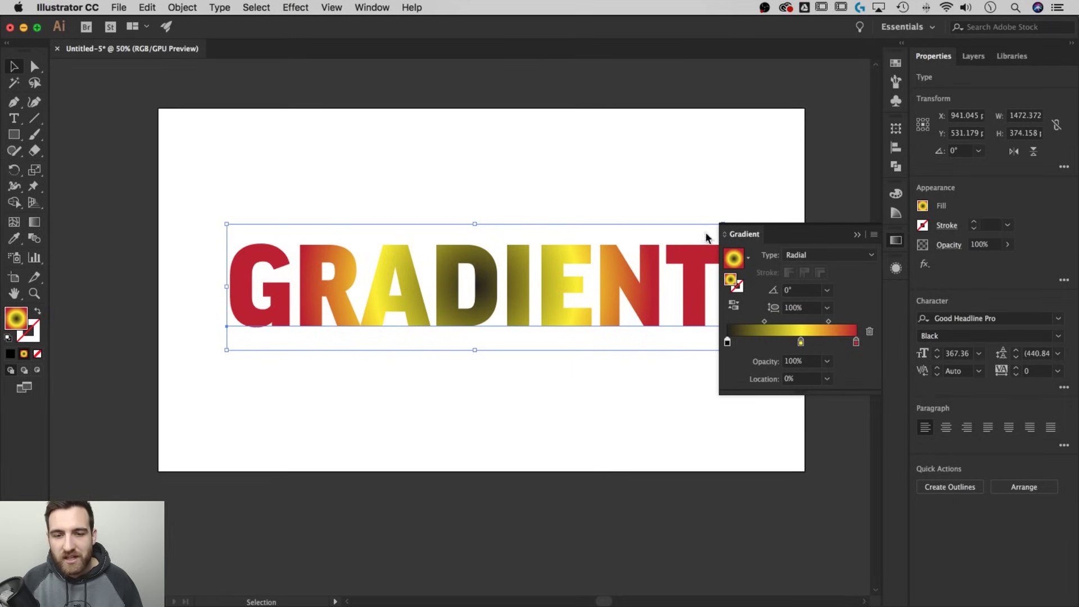
left_click(828, 310)
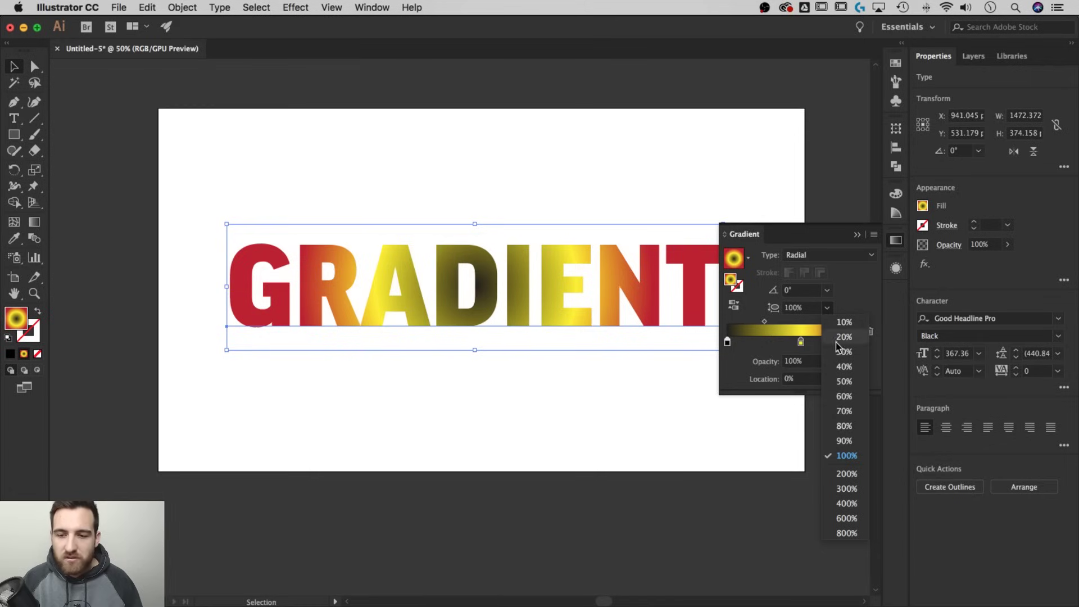
left_click(863, 287)
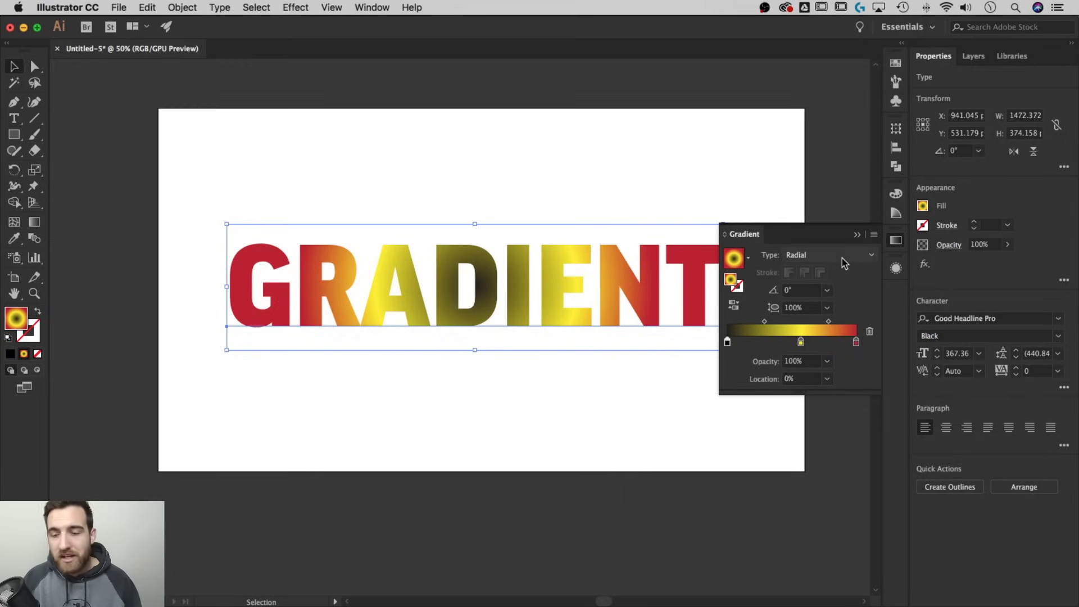
Close the Gradient panel and replace the word GRADIENT with EDITABLE, keeping the gradient fill.
left_click(858, 233)
double_click(681, 247)
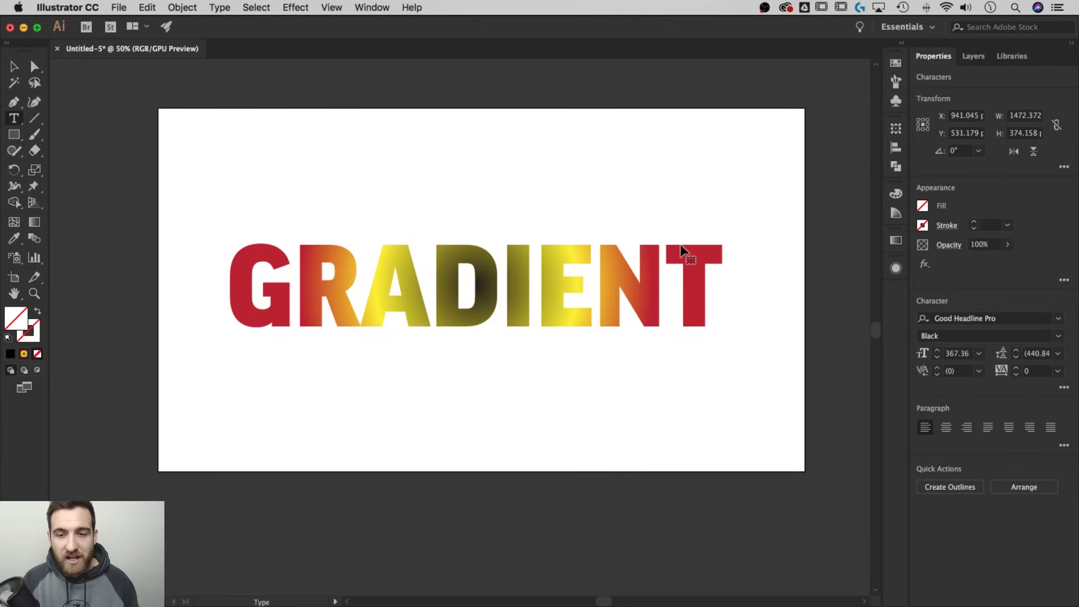
key("super+a")
type("EDITABLE")
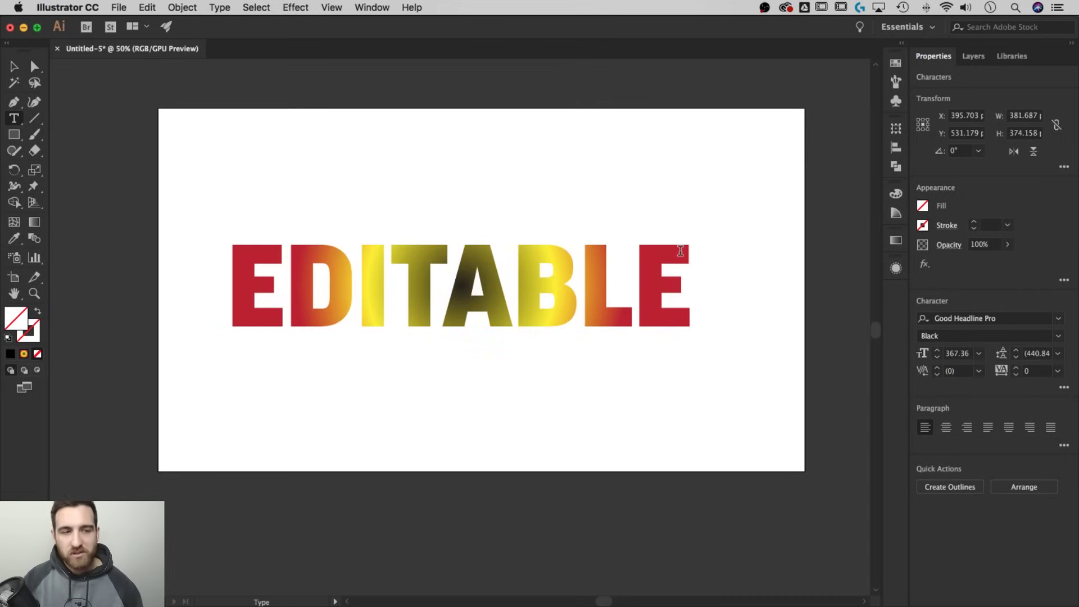
left_click(14, 66)
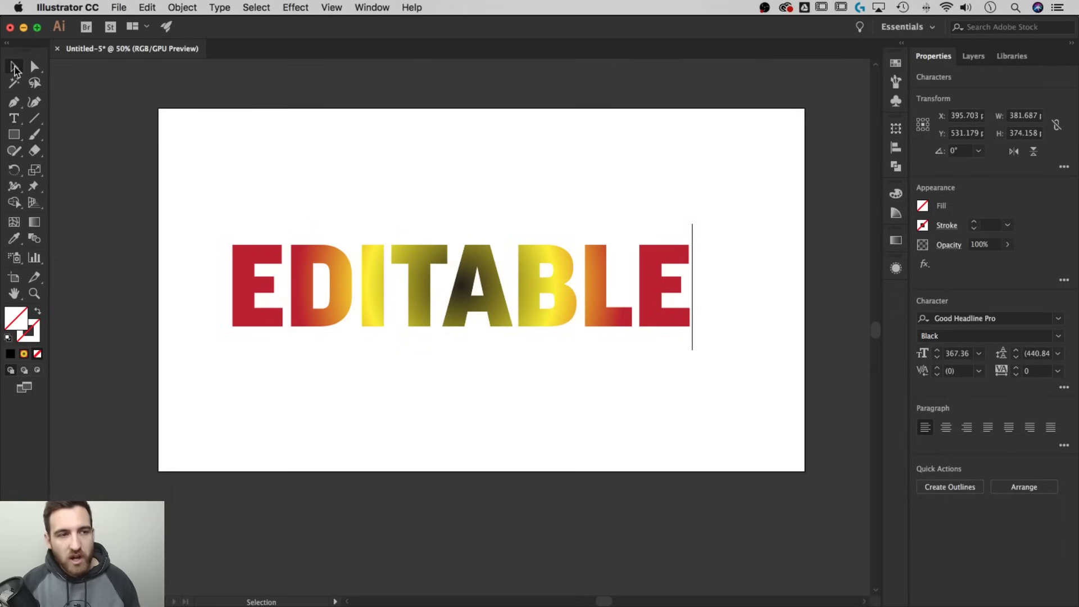
left_click(430, 135)
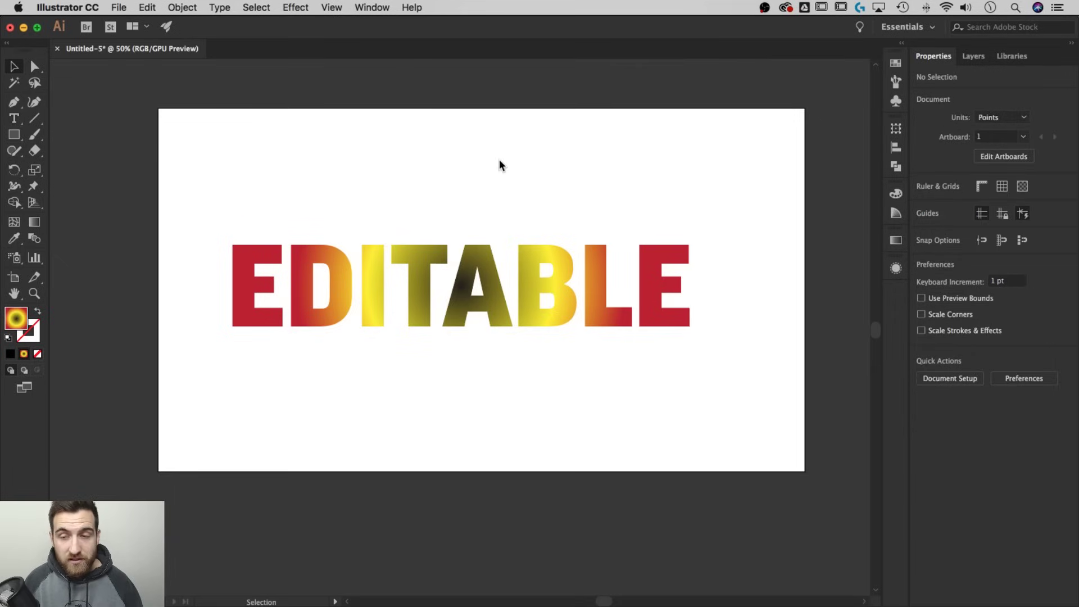